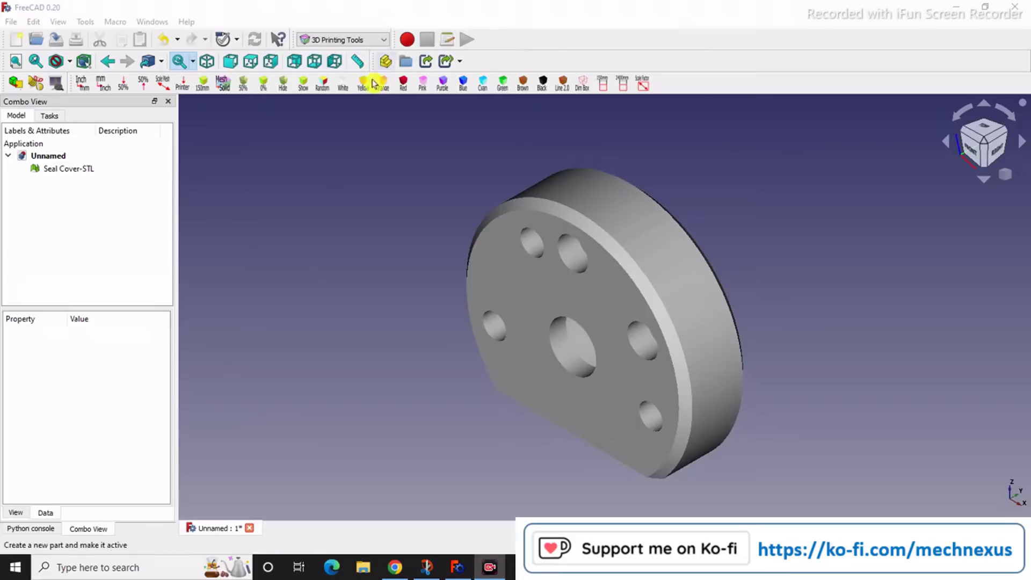
- Check installed addons in the Addon Manager, glance at the YouTube channel, then return to FreeCAD
{"action": "left_click", "coordinate": [85, 22]}
{"action": "left_click", "coordinate": [107, 208]}
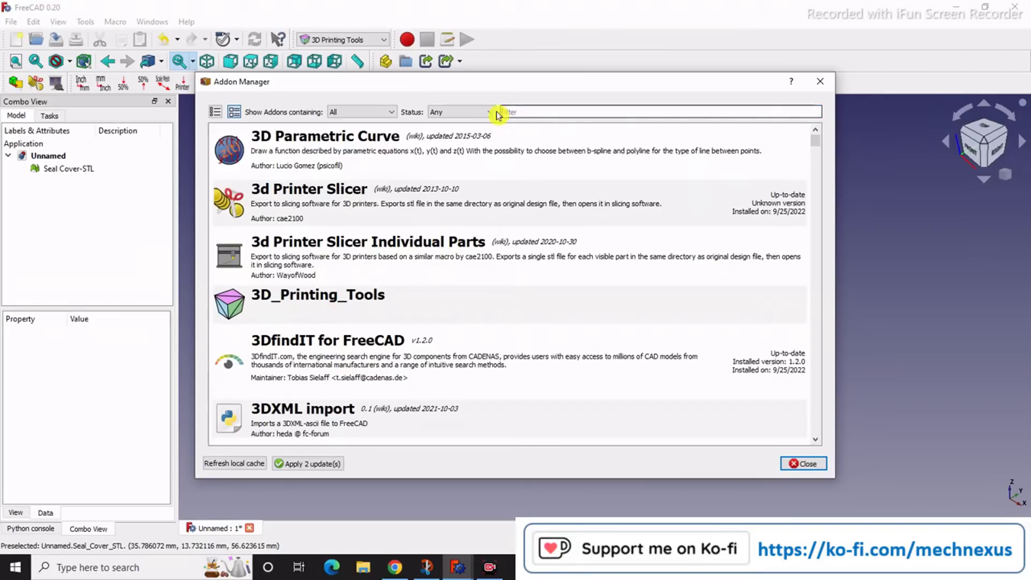
{"action": "left_click", "coordinate": [803, 463]}
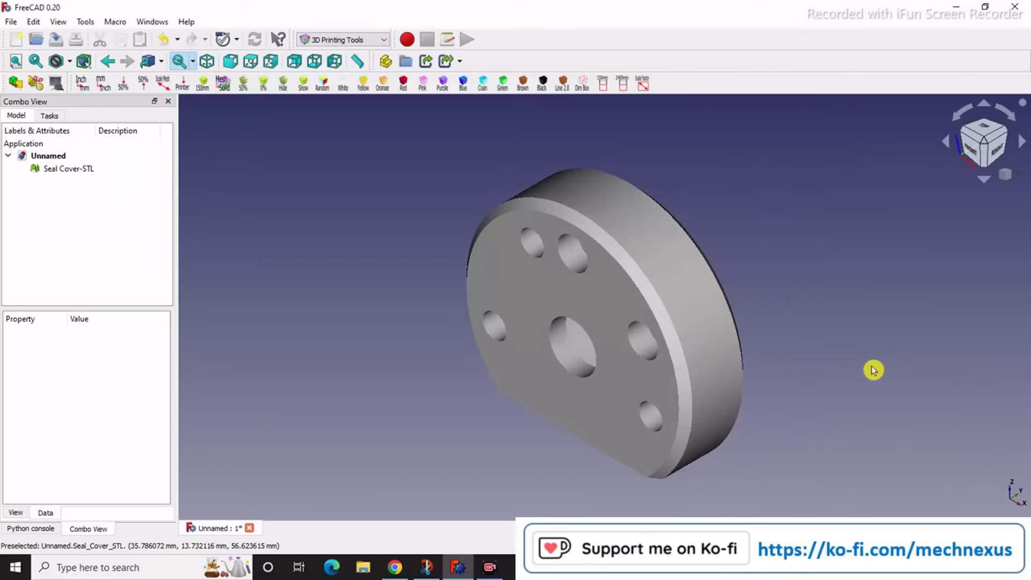
{"action": "left_click", "coordinate": [395, 567]}
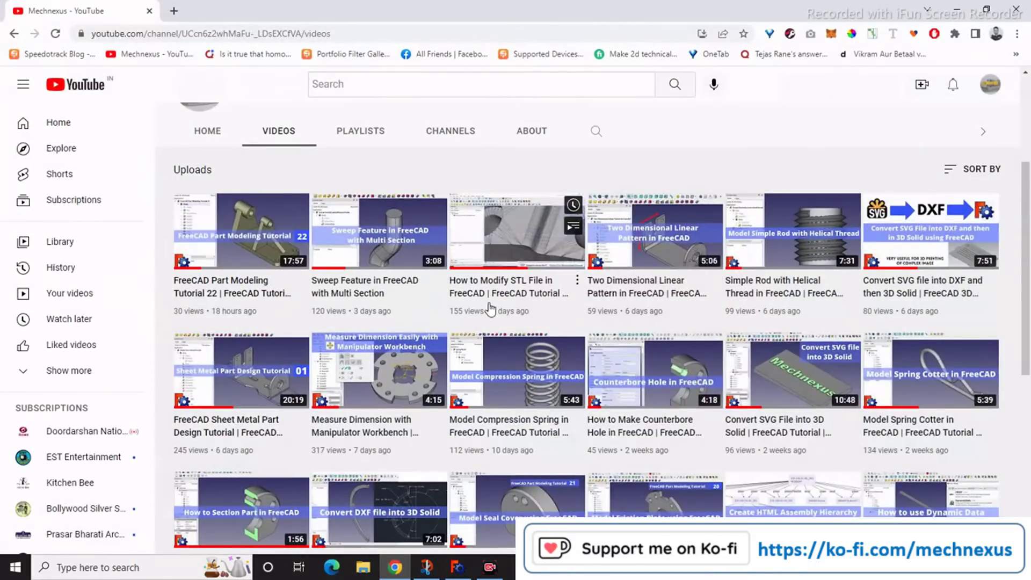
{"action": "mouse_move", "coordinate": [517, 230]}
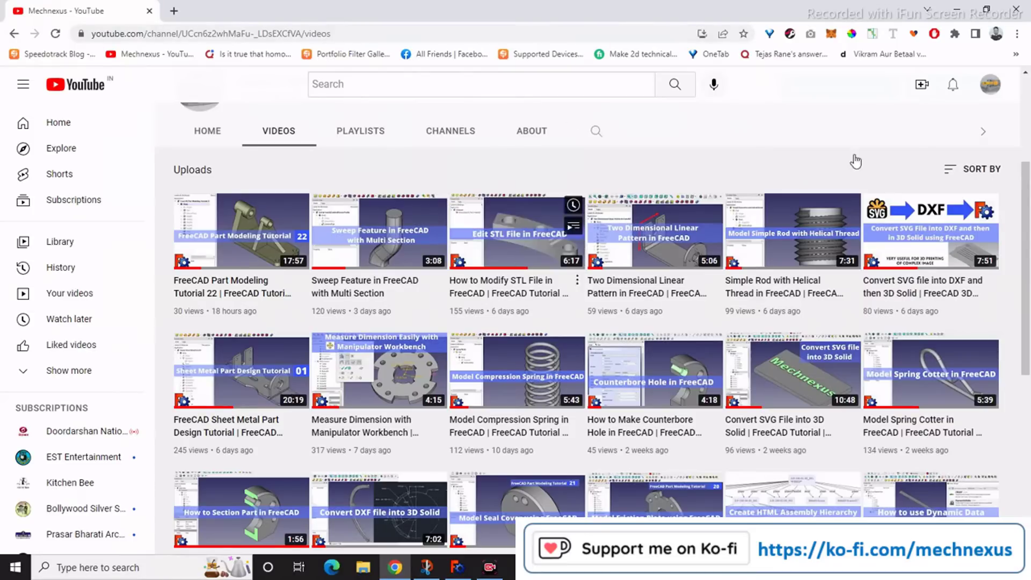
{"action": "left_click", "coordinate": [952, 16]}
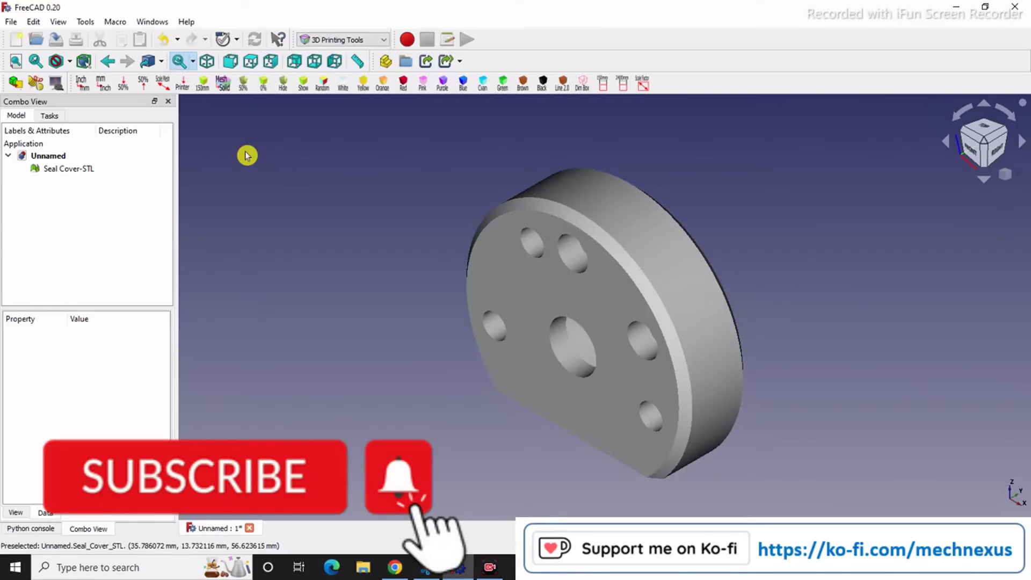
- View the seal cover isometrically, then from the front, and select Seal Cover-STL
{"action": "mouse_move", "coordinate": [468, 234]}
{"action": "middle_mouse_down"}
{"action": "mouse_move", "coordinate": [447, 335]}
{"action": "mouse_move", "coordinate": [233, 356]}
{"action": "mouse_move", "coordinate": [403, 341]}
{"action": "mouse_move", "coordinate": [529, 350]}
{"action": "mouse_move", "coordinate": [649, 307]}
{"action": "mouse_move", "coordinate": [748, 295]}
{"action": "middle_mouse_up"}
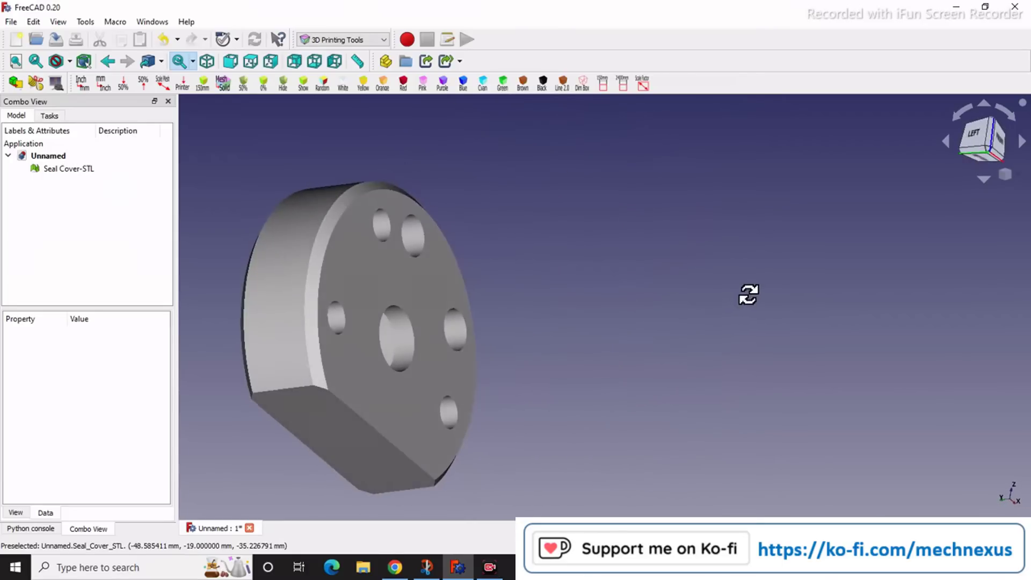
{"action": "scroll", "coordinate": [579, 329], "scroll_direction": "down", "scroll_amount": 3}
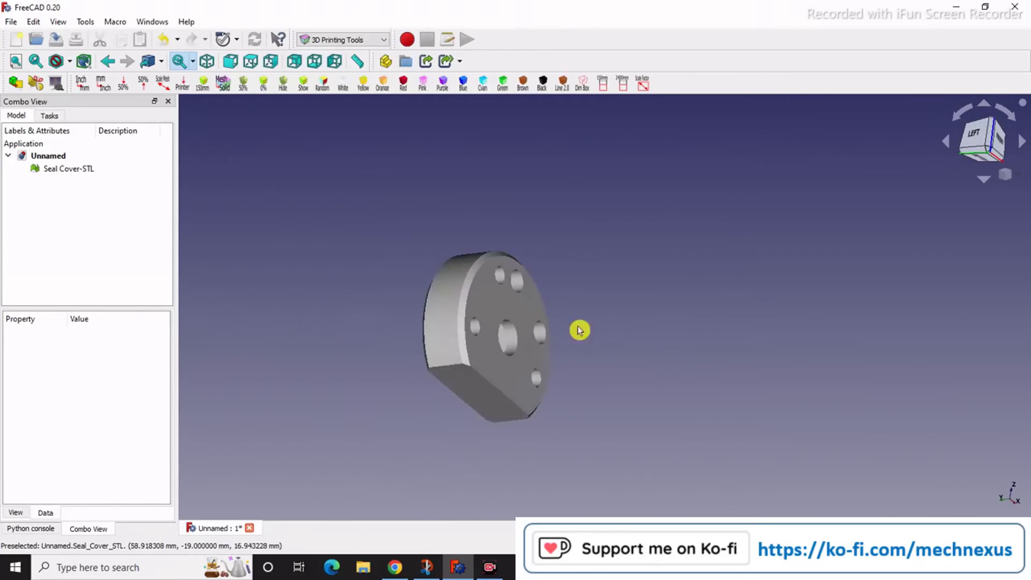
{"action": "scroll", "coordinate": [444, 295], "scroll_direction": "up", "scroll_amount": 3}
{"action": "scroll", "coordinate": [532, 314], "scroll_direction": "down", "scroll_amount": 2}
{"action": "scroll", "coordinate": [632, 293], "scroll_direction": "up", "scroll_amount": 2}
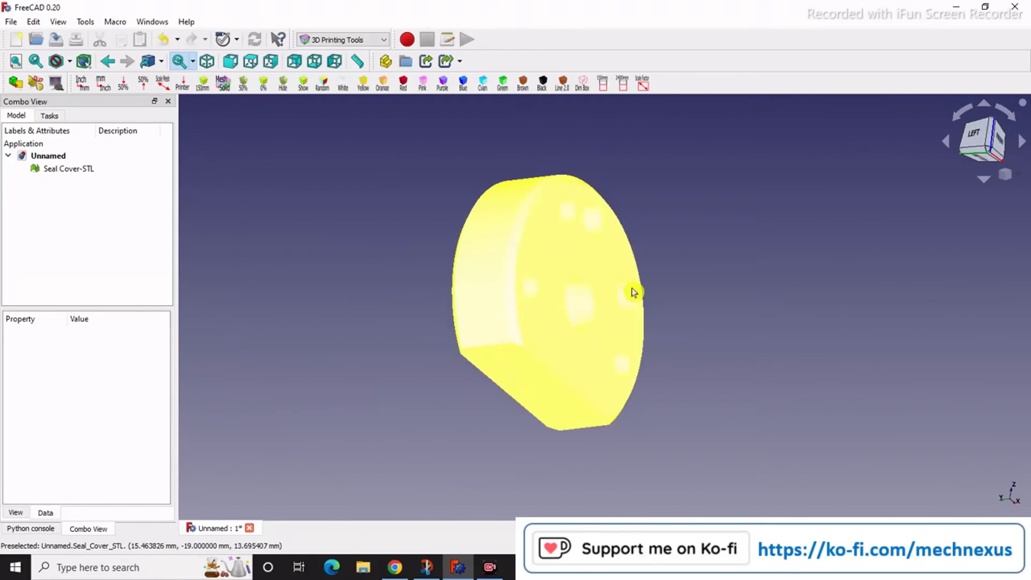
{"action": "mouse_move", "coordinate": [633, 293]}
{"action": "middle_mouse_down"}
{"action": "mouse_move", "coordinate": [653, 287]}
{"action": "mouse_move", "coordinate": [388, 373]}
{"action": "middle_mouse_up"}
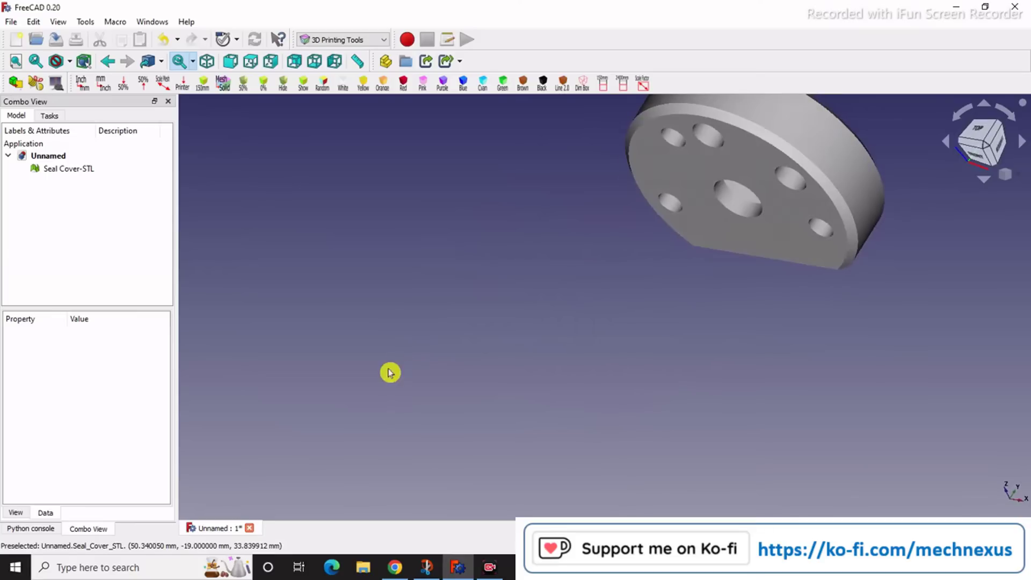
{"action": "scroll", "coordinate": [442, 338], "scroll_direction": "down", "scroll_amount": 2}
{"action": "scroll", "coordinate": [524, 261], "scroll_direction": "up", "scroll_amount": 2}
{"action": "scroll", "coordinate": [525, 260], "scroll_direction": "up", "scroll_amount": 2}
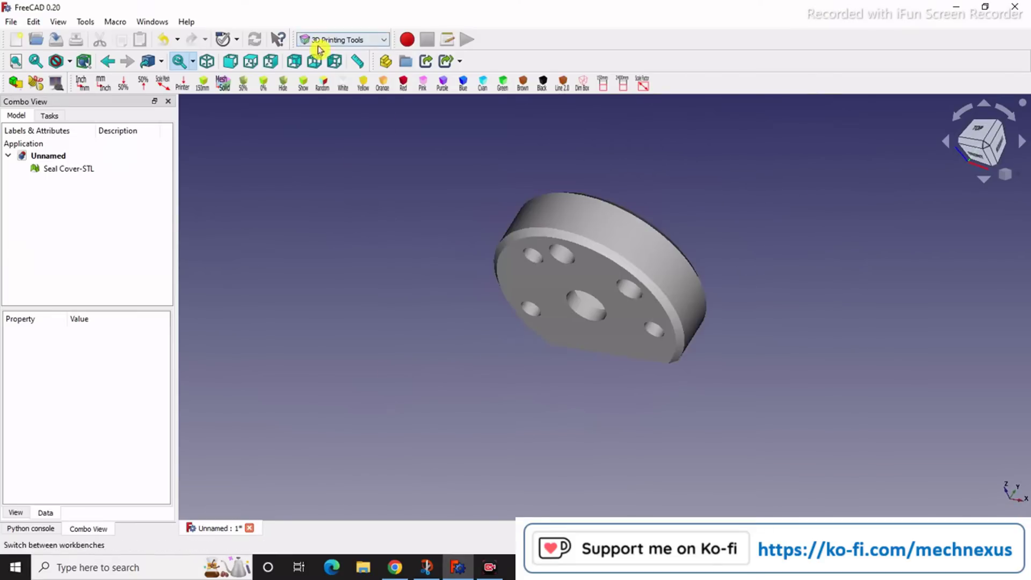
{"action": "left_click", "coordinate": [1004, 174]}
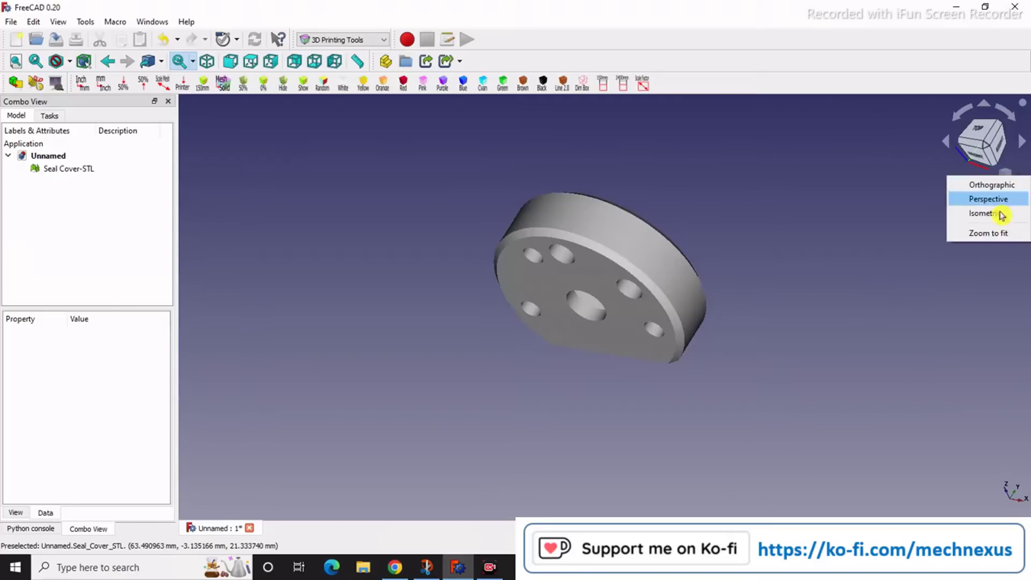
{"action": "left_click", "coordinate": [1002, 215]}
{"action": "scroll", "coordinate": [372, 392], "scroll_direction": "down", "scroll_amount": 1}
{"action": "scroll", "coordinate": [371, 395], "scroll_direction": "down", "scroll_amount": 1}
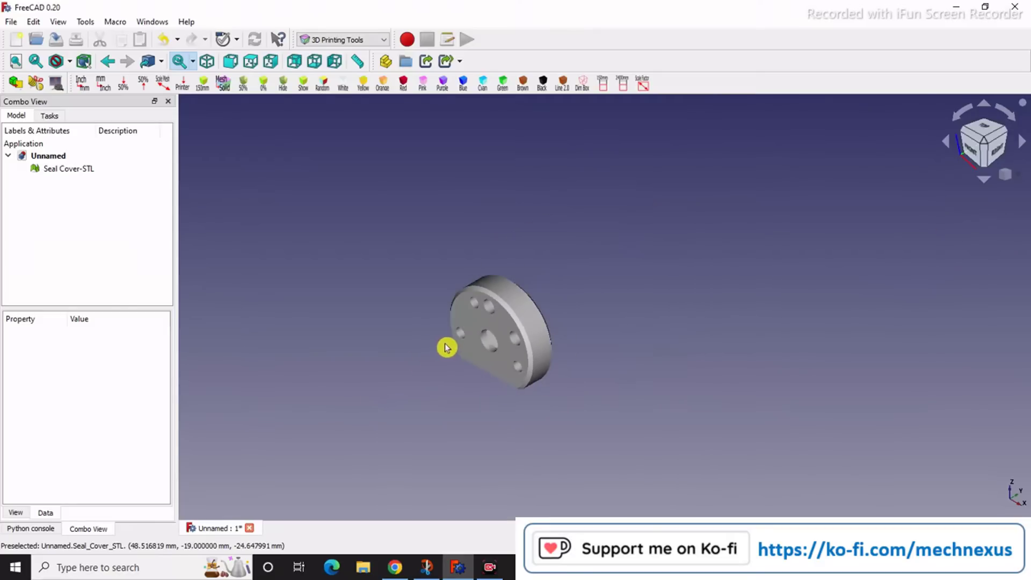
{"action": "scroll", "coordinate": [448, 346], "scroll_direction": "up", "scroll_amount": 3}
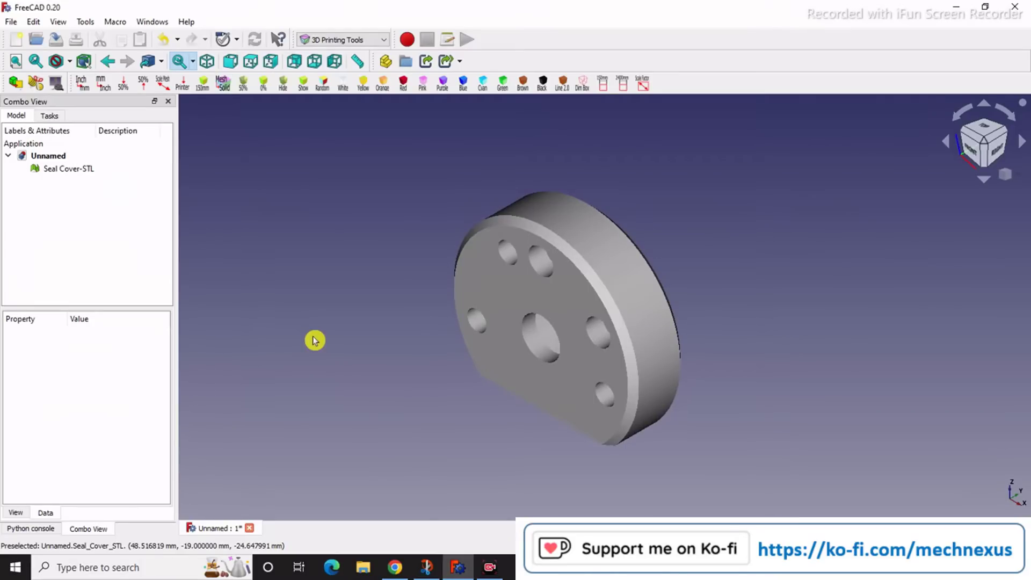
{"action": "left_click", "coordinate": [972, 151]}
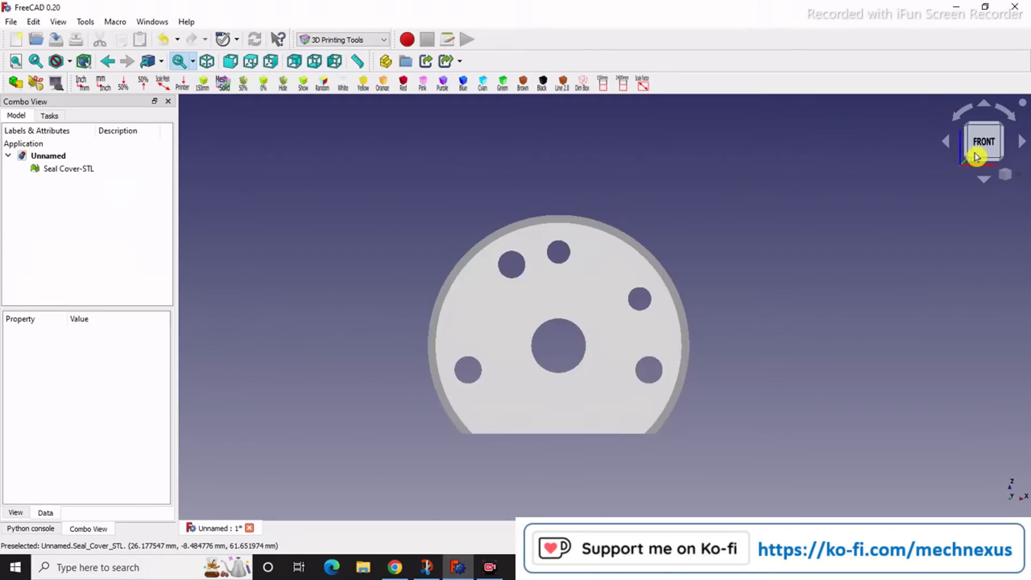
{"action": "scroll", "coordinate": [817, 283], "scroll_direction": "up", "scroll_amount": 1}
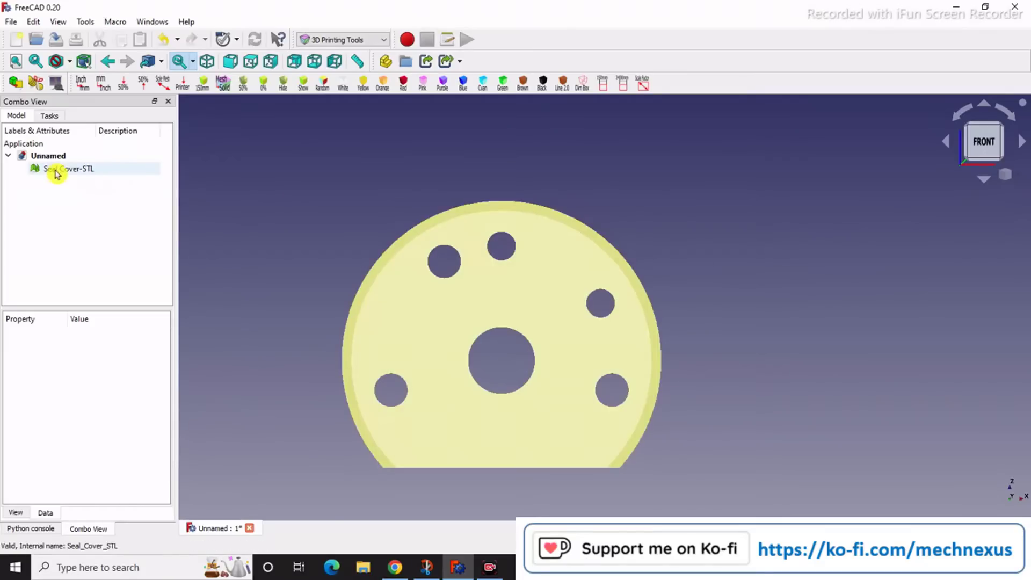
{"action": "left_click", "coordinate": [73, 174]}
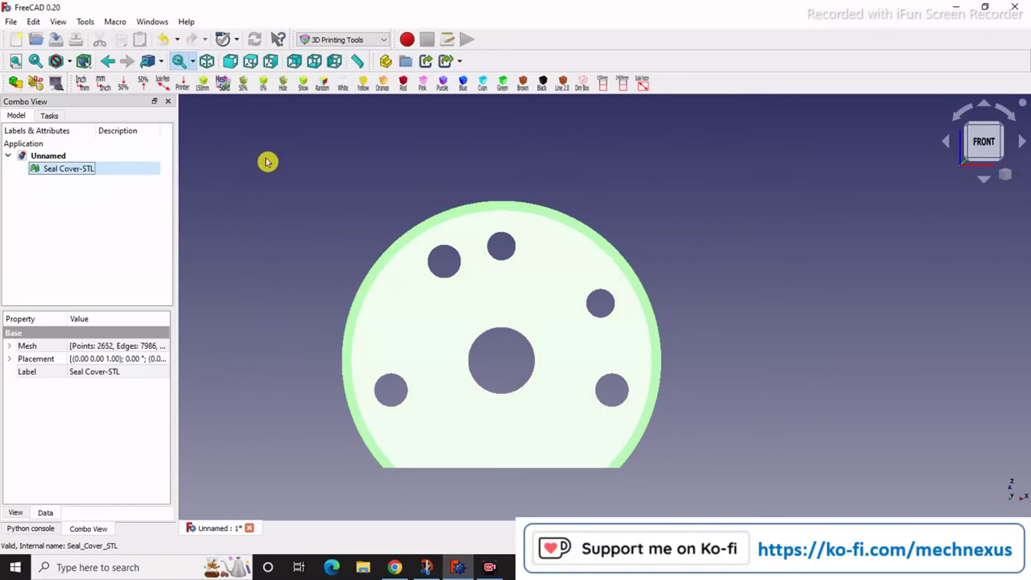
{"action": "scroll", "coordinate": [267, 162], "scroll_direction": "down", "scroll_amount": 2}
{"action": "scroll", "coordinate": [215, 161], "scroll_direction": "up", "scroll_amount": 1}
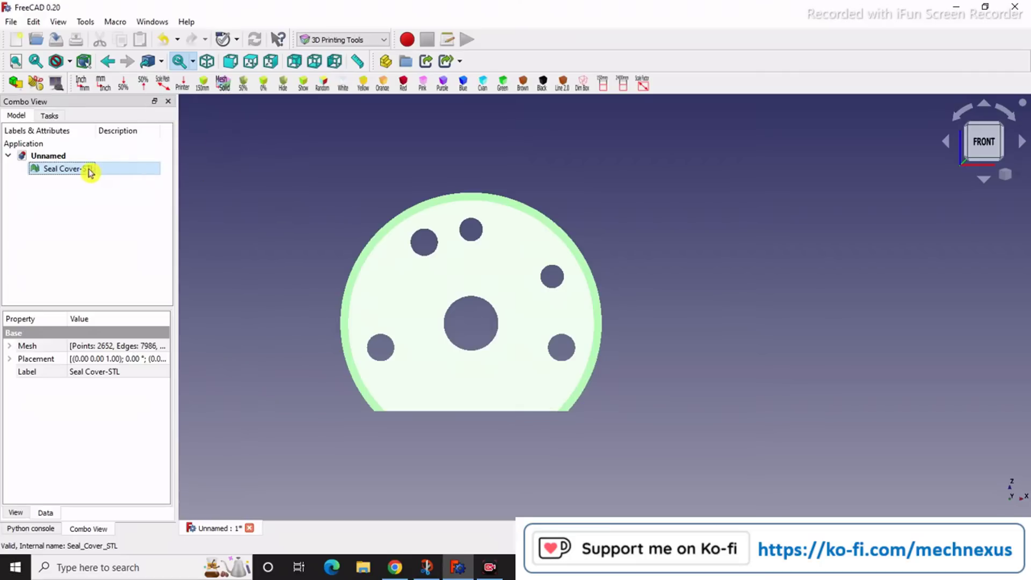
- Generate a Mesh object from the seal cover, hide Seal Cover-STL, and fit the view
{"action": "left_click", "coordinate": [87, 87]}
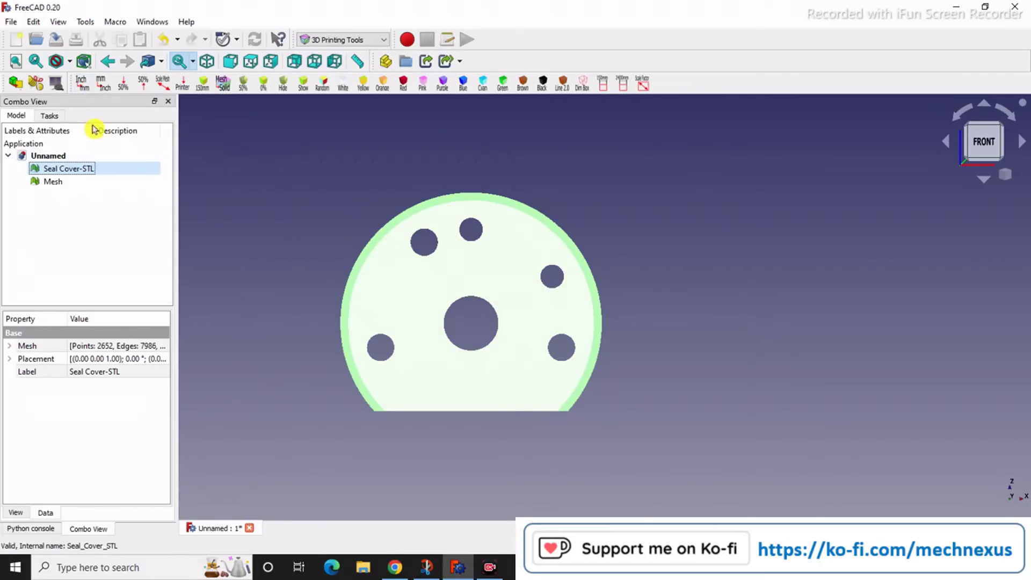
{"action": "left_click", "coordinate": [53, 184]}
{"action": "left_click", "coordinate": [77, 169]}
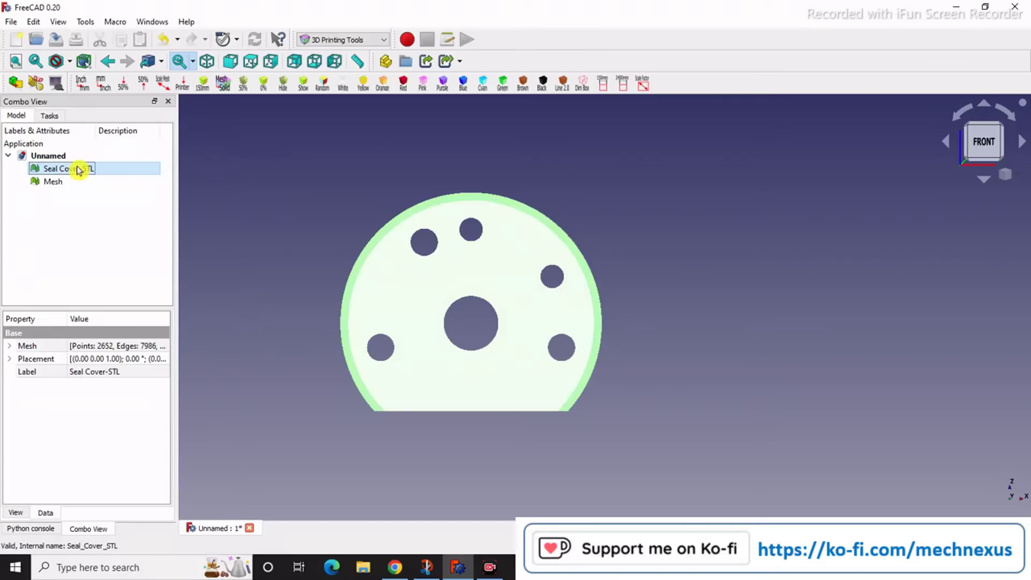
{"action": "key", "text": "space"}
{"action": "left_click", "coordinate": [59, 186]}
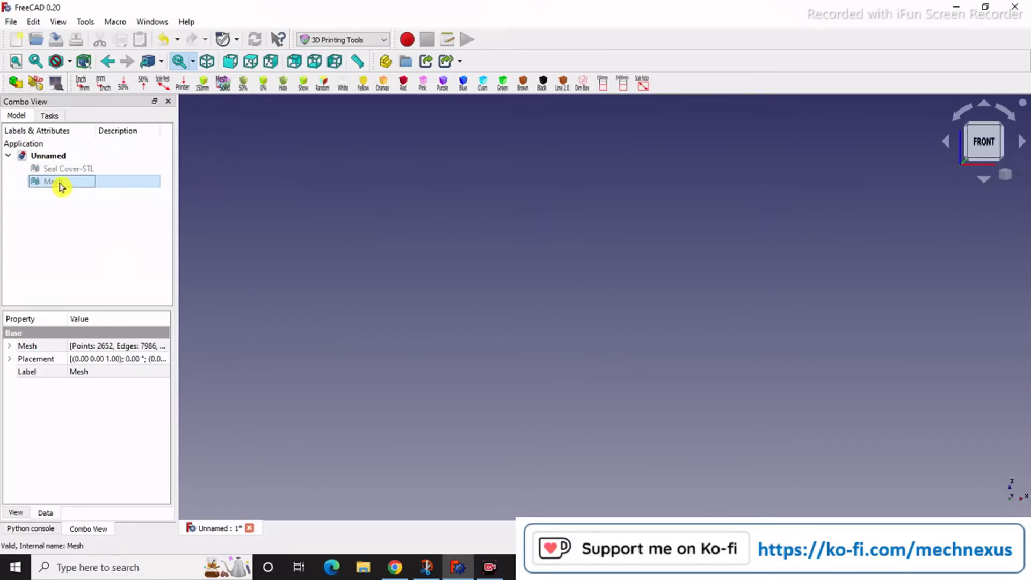
{"action": "key", "text": "space"}
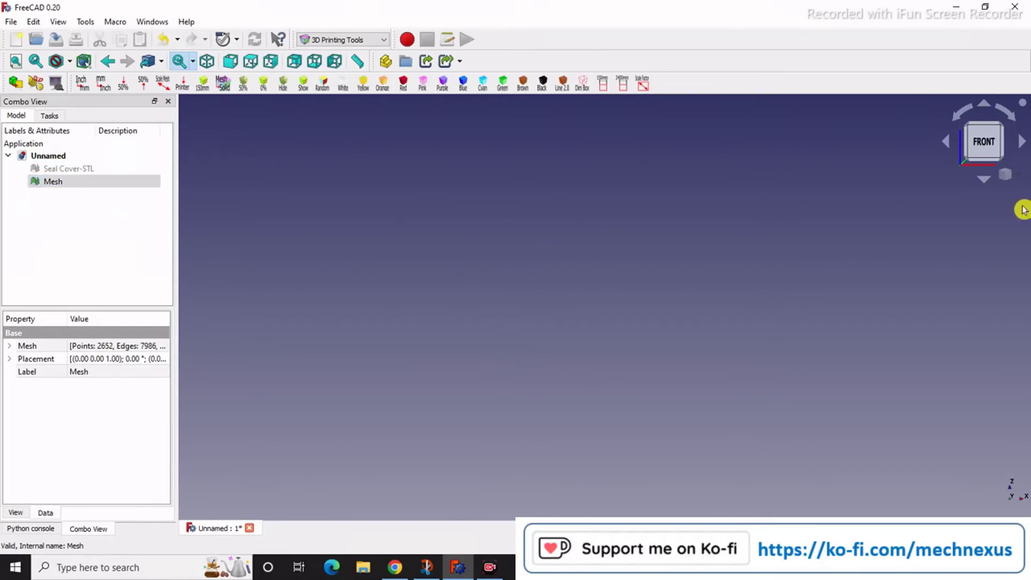
{"action": "left_click", "coordinate": [1005, 175]}
{"action": "left_click", "coordinate": [999, 233]}
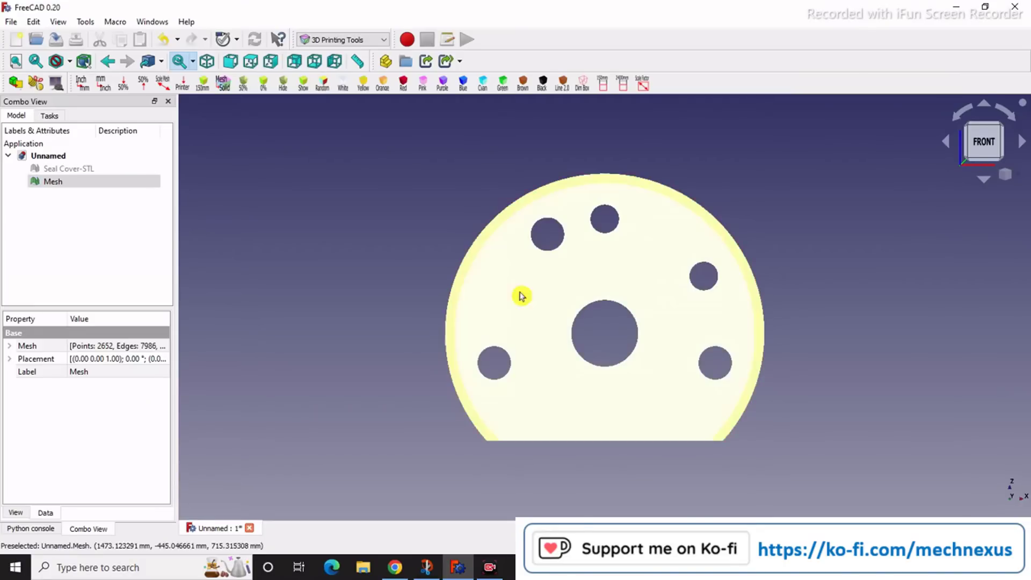
- Delete the first test Mesh object from the tree
{"action": "left_click", "coordinate": [81, 172]}
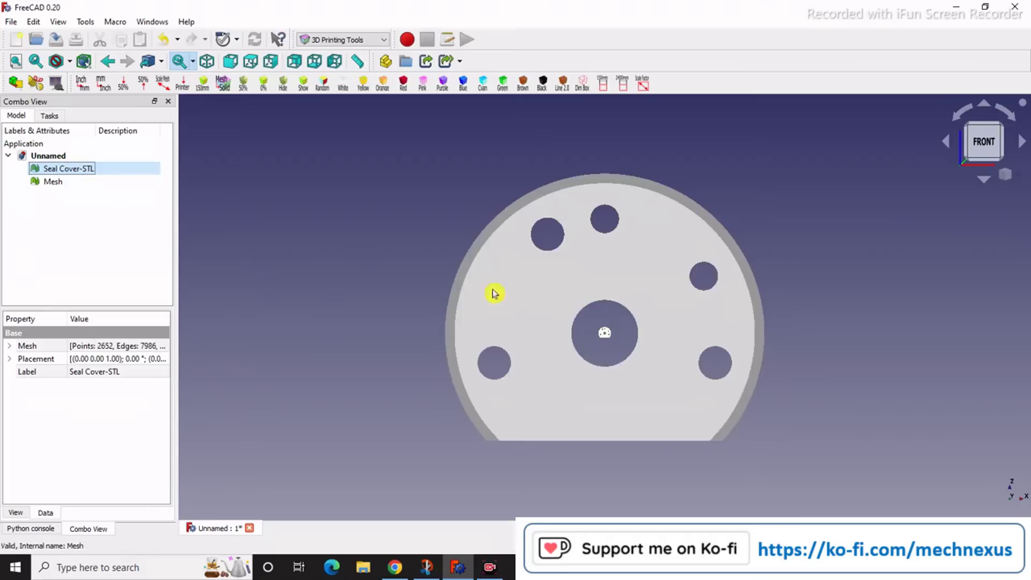
{"action": "scroll", "coordinate": [624, 341], "scroll_direction": "up", "scroll_amount": 1}
{"action": "scroll", "coordinate": [580, 334], "scroll_direction": "up", "scroll_amount": 3}
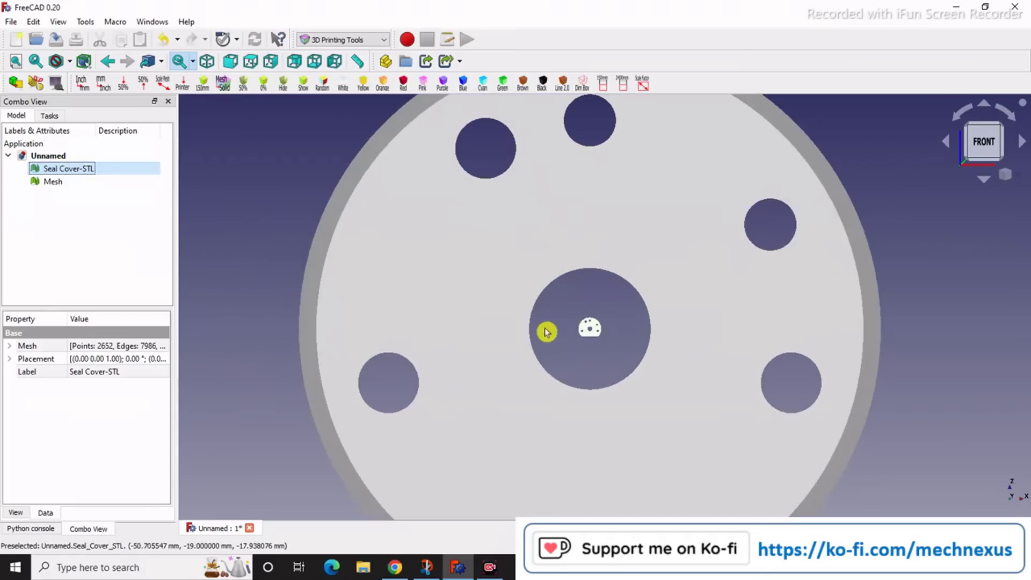
{"action": "left_click", "coordinate": [50, 183]}
{"action": "right_click", "coordinate": [51, 183]}
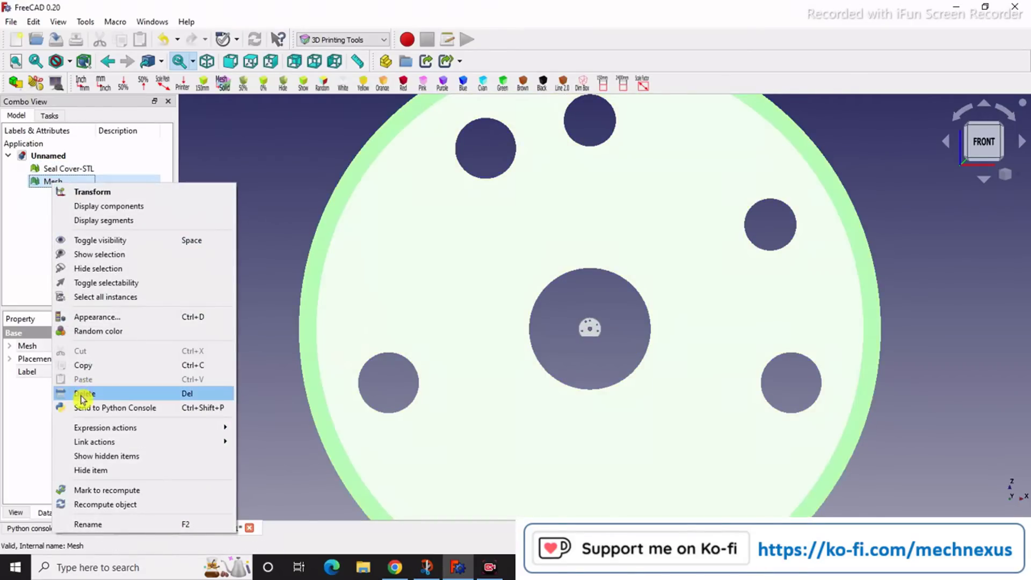
{"action": "left_click", "coordinate": [81, 394]}
- Generate another Mesh from Seal Cover-STL, delete it, and reselect Seal Cover-STL
{"action": "left_click", "coordinate": [70, 169]}
{"action": "left_click", "coordinate": [104, 86]}
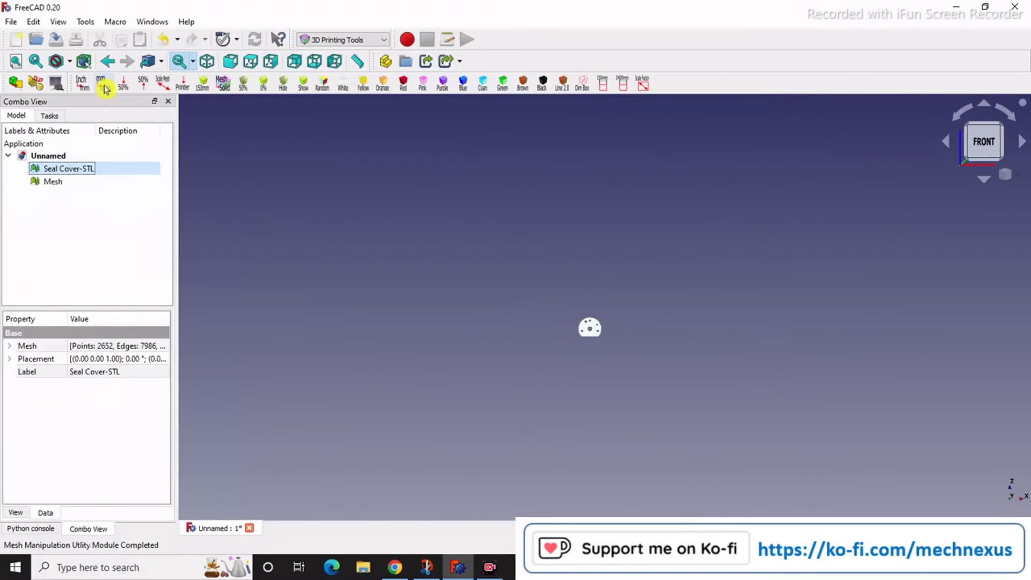
{"action": "scroll", "coordinate": [628, 330], "scroll_direction": "up", "scroll_amount": 3}
{"action": "scroll", "coordinate": [430, 352], "scroll_direction": "up", "scroll_amount": 2}
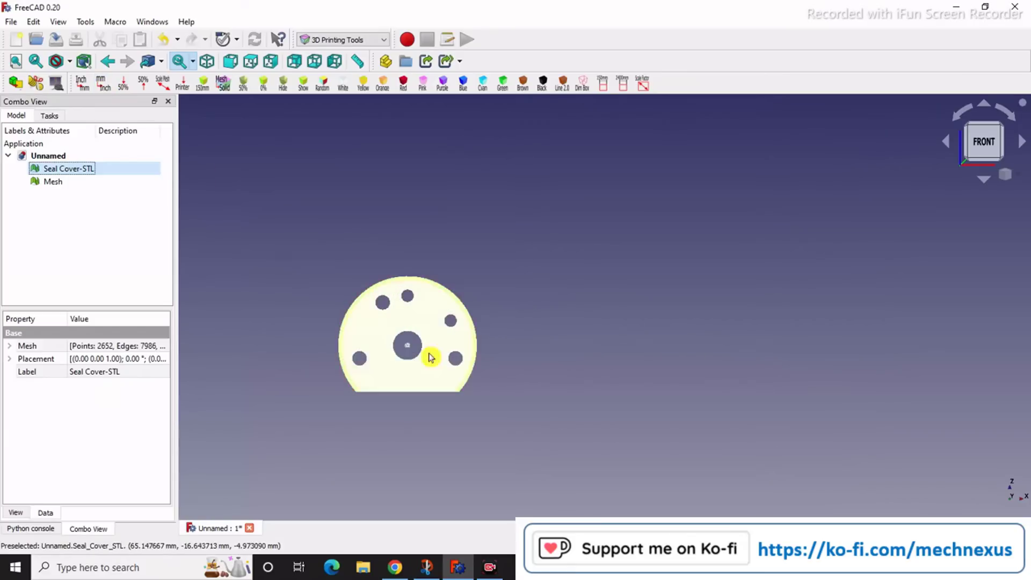
{"action": "scroll", "coordinate": [355, 357], "scroll_direction": "up", "scroll_amount": 2}
{"action": "left_click", "coordinate": [69, 184]}
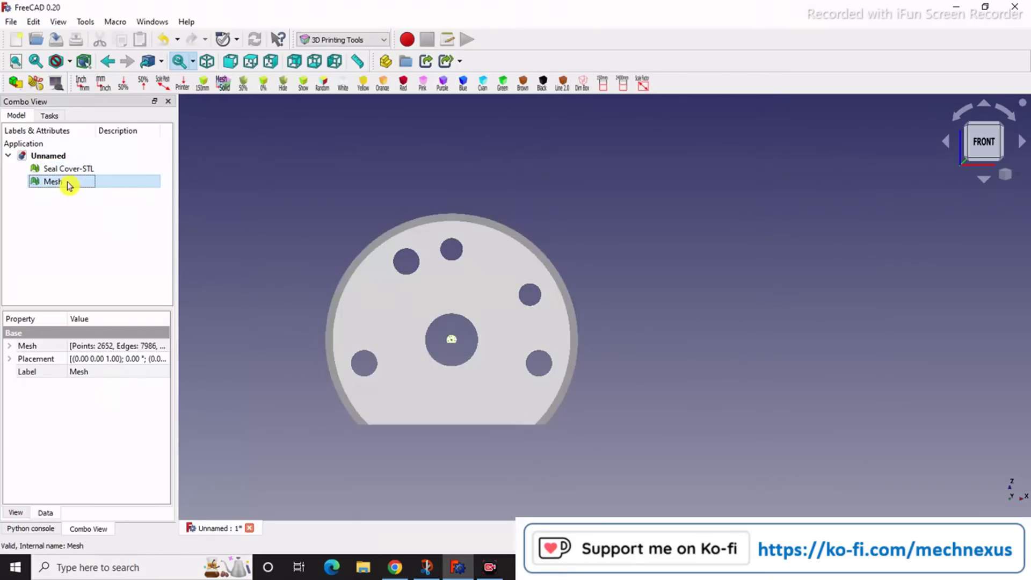
{"action": "right_click", "coordinate": [68, 183]}
{"action": "left_click", "coordinate": [121, 392]}
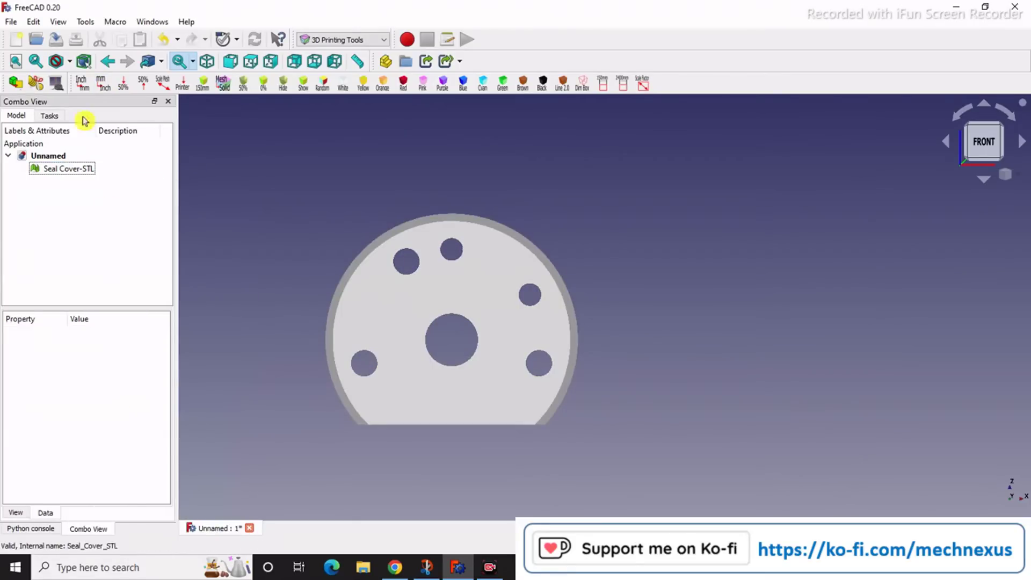
{"action": "left_click", "coordinate": [81, 169]}
- Generate a fresh Mesh object from the seal cover and select it
{"action": "left_click", "coordinate": [85, 83]}
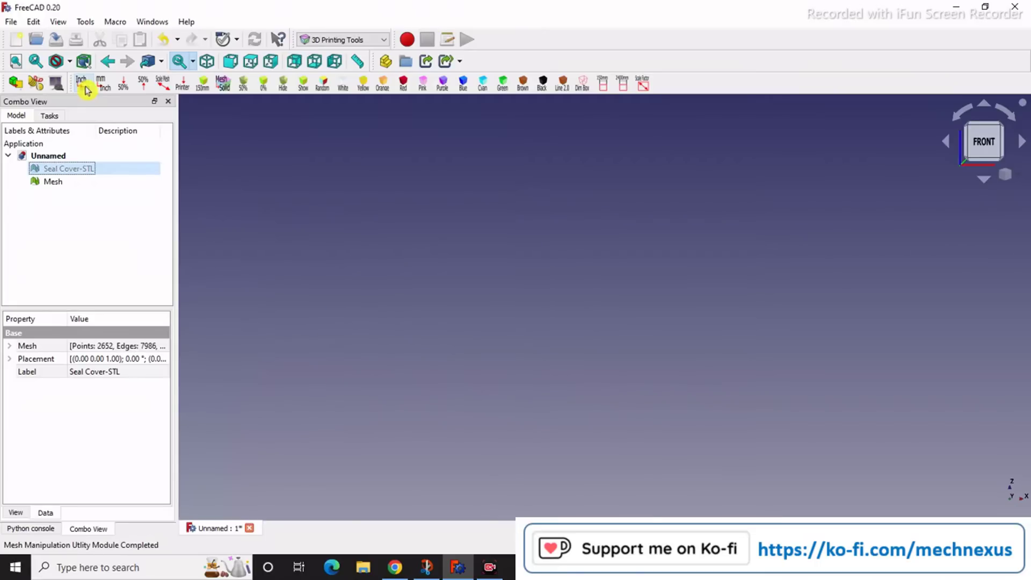
{"action": "left_click", "coordinate": [59, 182]}
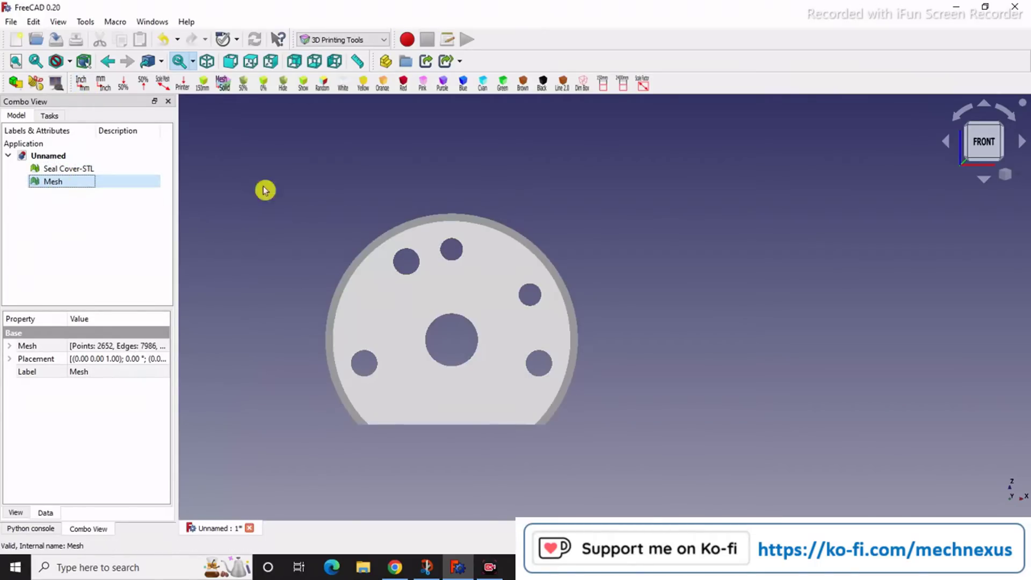
{"action": "left_click", "coordinate": [317, 173]}
{"action": "left_click", "coordinate": [49, 182]}
{"action": "scroll", "coordinate": [635, 239], "scroll_direction": "up", "scroll_amount": 5}
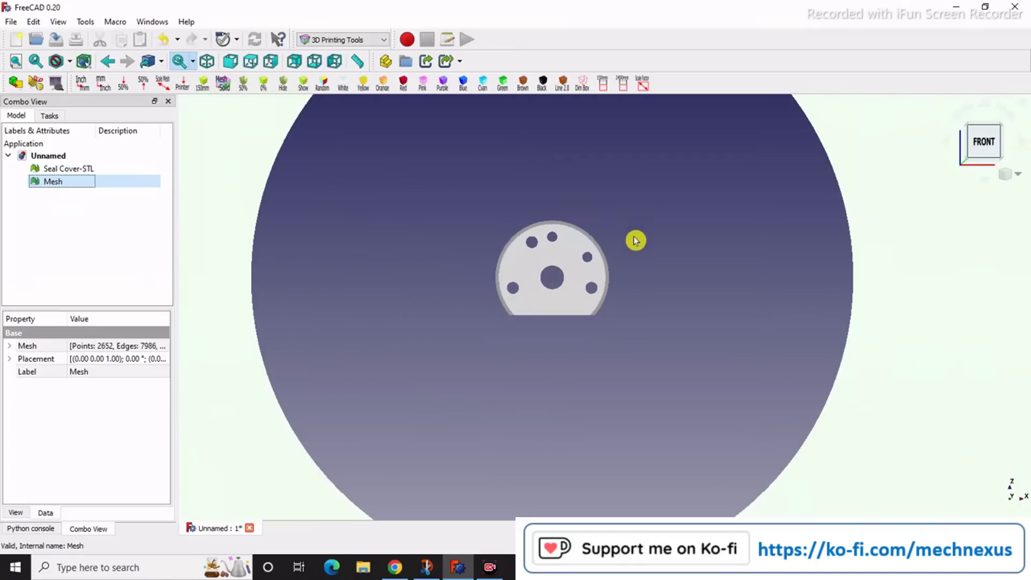
{"action": "scroll", "coordinate": [535, 357], "scroll_direction": "up", "scroll_amount": 3}
{"action": "scroll", "coordinate": [530, 352], "scroll_direction": "up", "scroll_amount": 3}
{"action": "scroll", "coordinate": [531, 352], "scroll_direction": "down", "scroll_amount": 3}
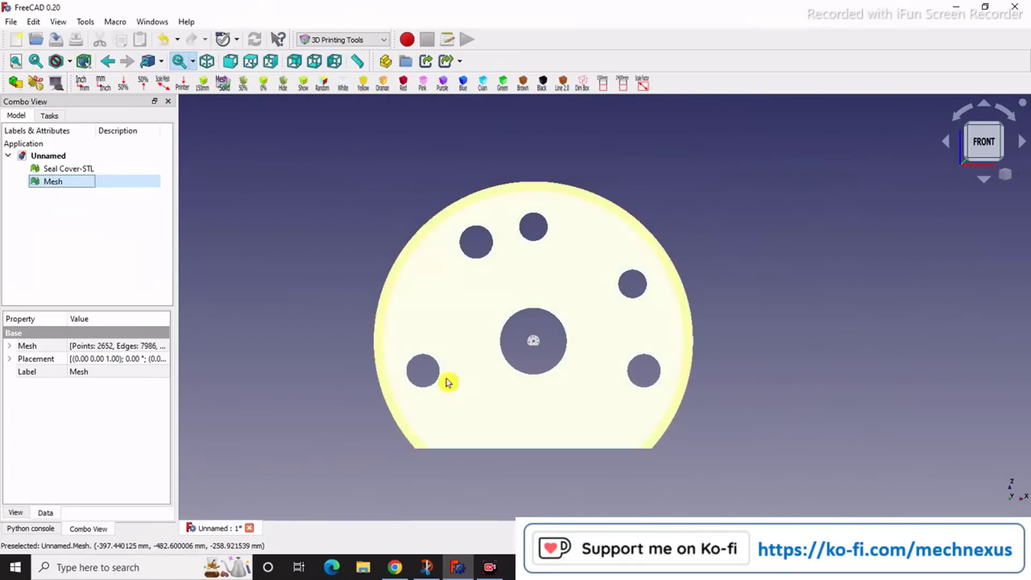
{"action": "scroll", "coordinate": [448, 379], "scroll_direction": "up", "scroll_amount": 1}
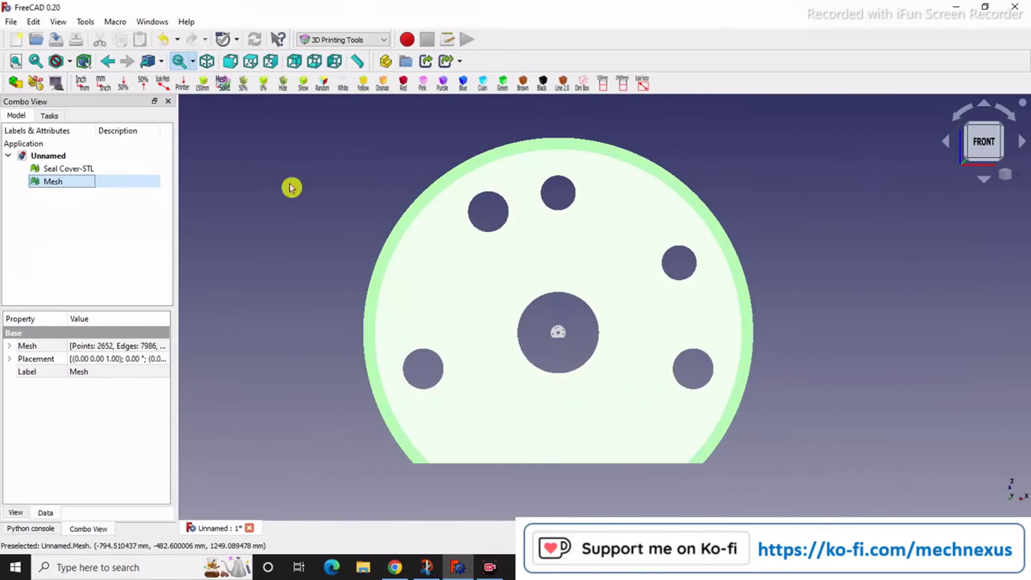
- Delete the extra Mesh object and zoom to fit the seal cover
{"action": "right_click", "coordinate": [85, 185]}
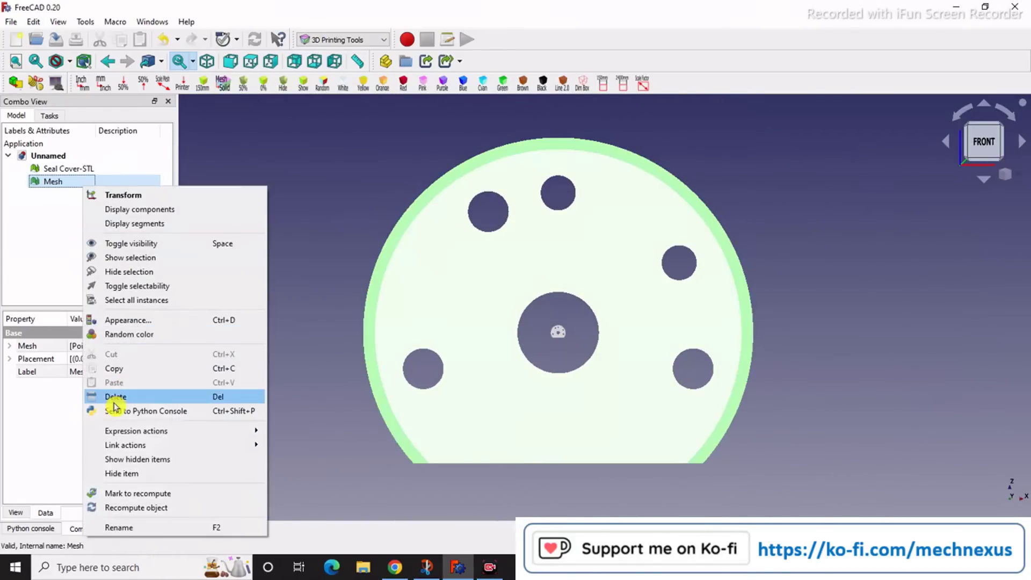
{"action": "left_click", "coordinate": [115, 396]}
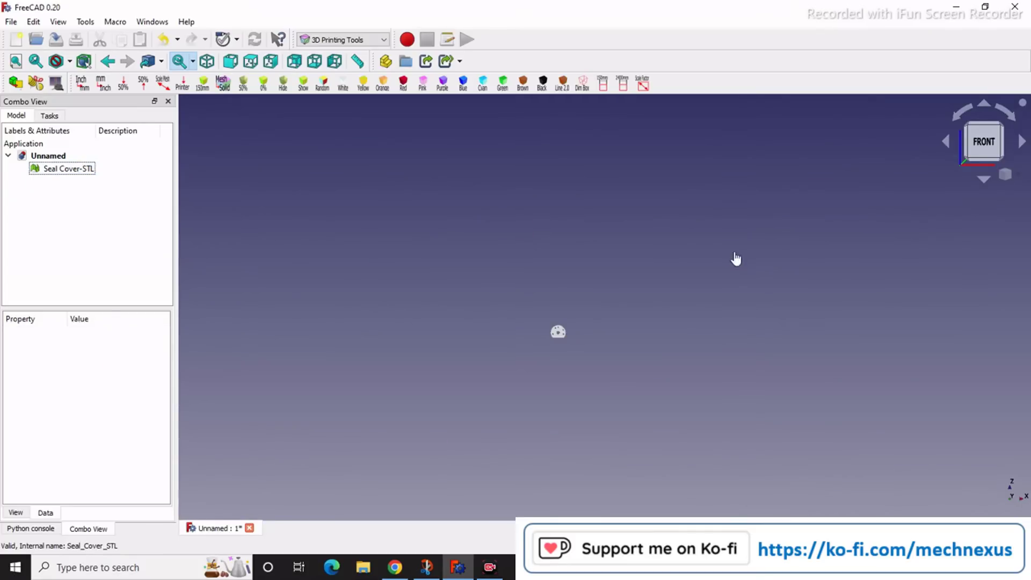
{"action": "left_click", "coordinate": [1005, 176]}
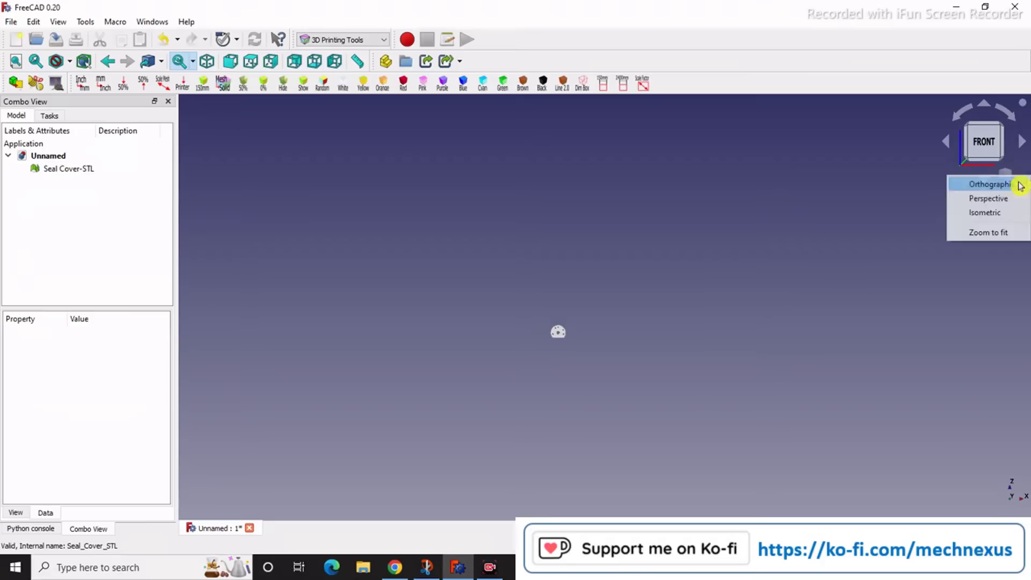
{"action": "left_click", "coordinate": [996, 230]}
{"action": "scroll", "coordinate": [878, 299], "scroll_direction": "up", "scroll_amount": 1}
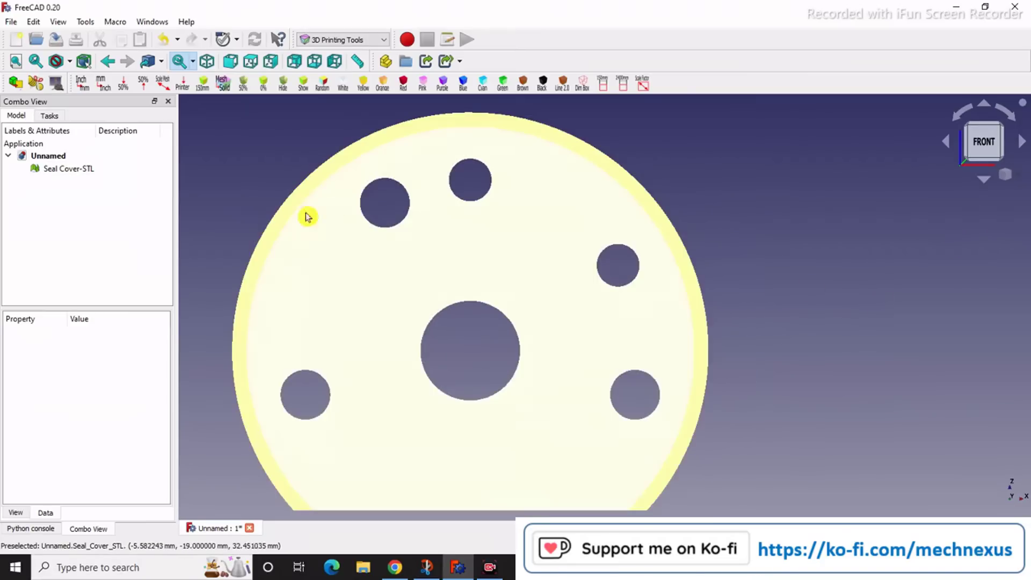
{"action": "scroll", "coordinate": [402, 202], "scroll_direction": "down", "scroll_amount": 1}
{"action": "left_click", "coordinate": [72, 169]}
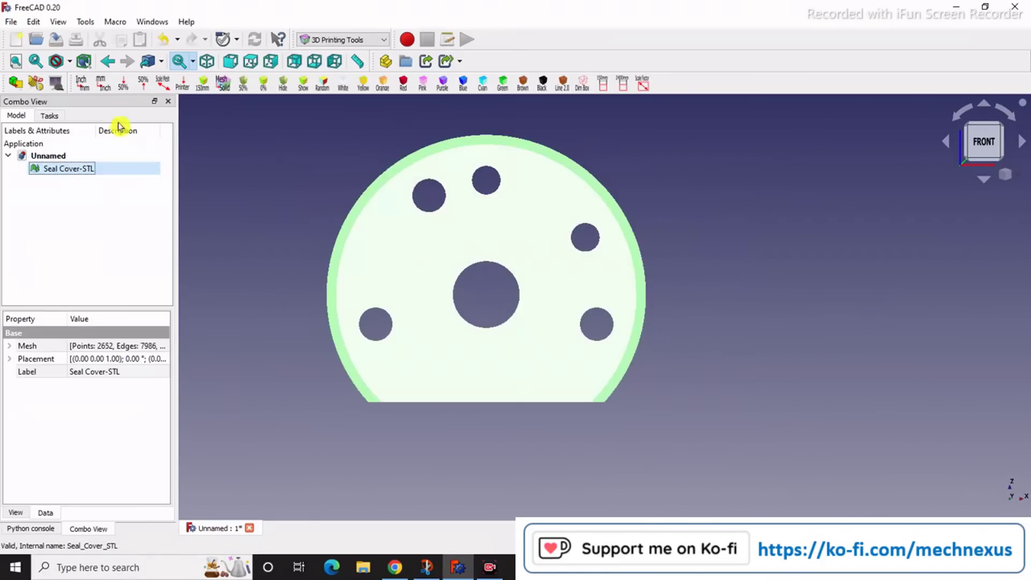
{"action": "left_click", "coordinate": [129, 88]}
{"action": "left_click", "coordinate": [61, 202]}
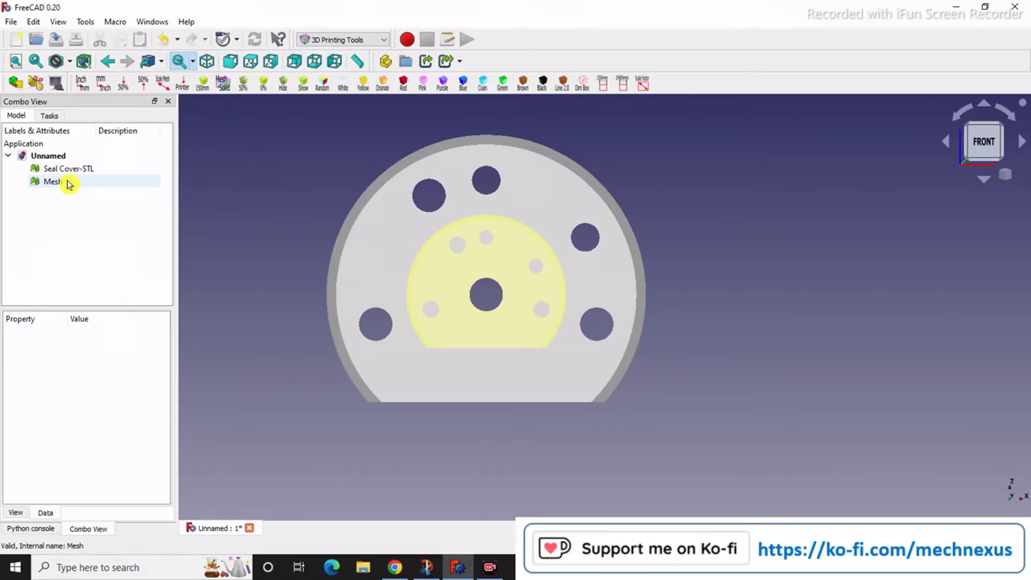
{"action": "left_click", "coordinate": [68, 184]}
{"action": "right_click", "coordinate": [69, 184]}
{"action": "left_click", "coordinate": [114, 384]}
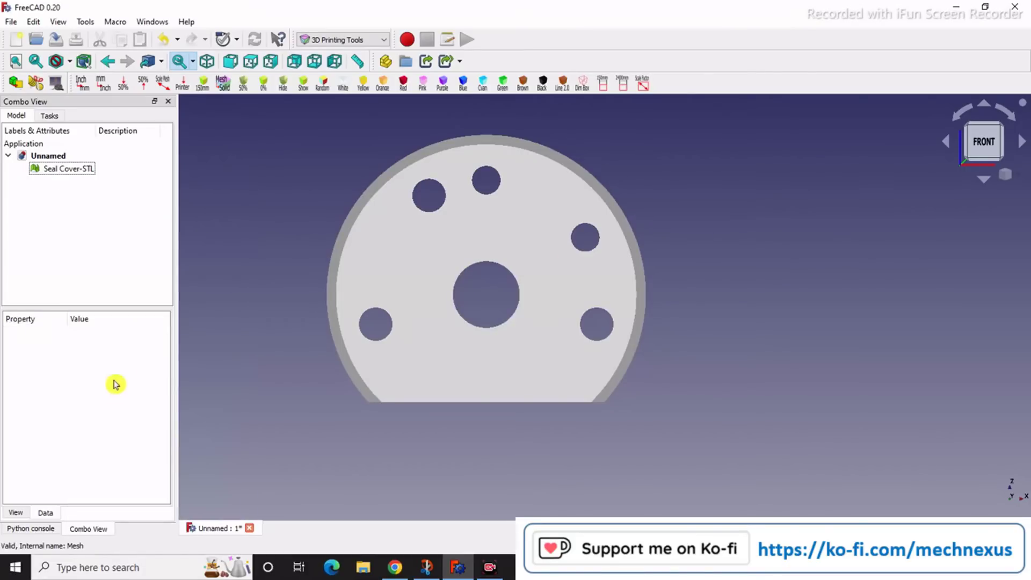
{"action": "left_click", "coordinate": [83, 170]}
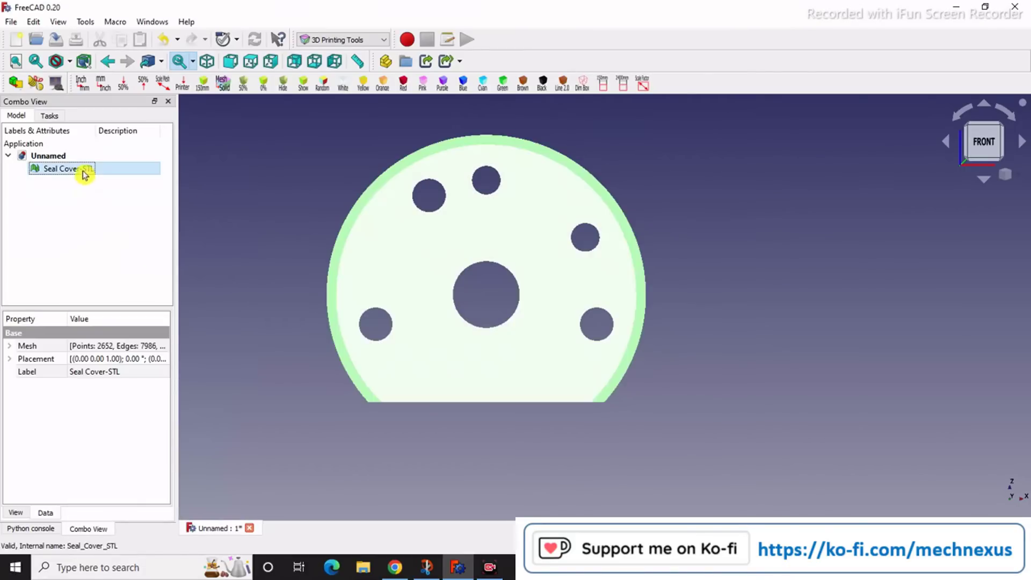
{"action": "left_click", "coordinate": [150, 86]}
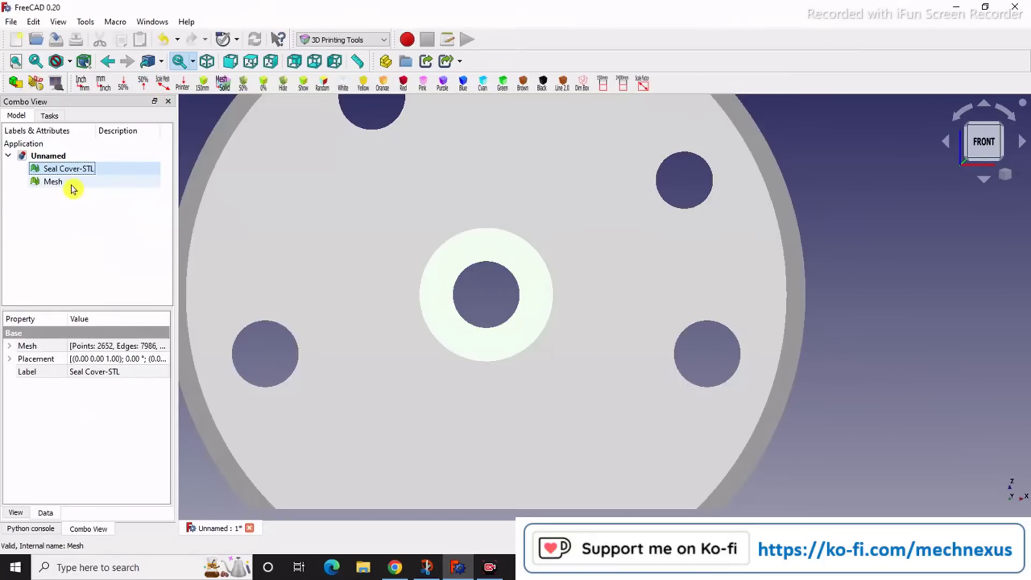
{"action": "scroll", "coordinate": [829, 360], "scroll_direction": "down", "scroll_amount": 3}
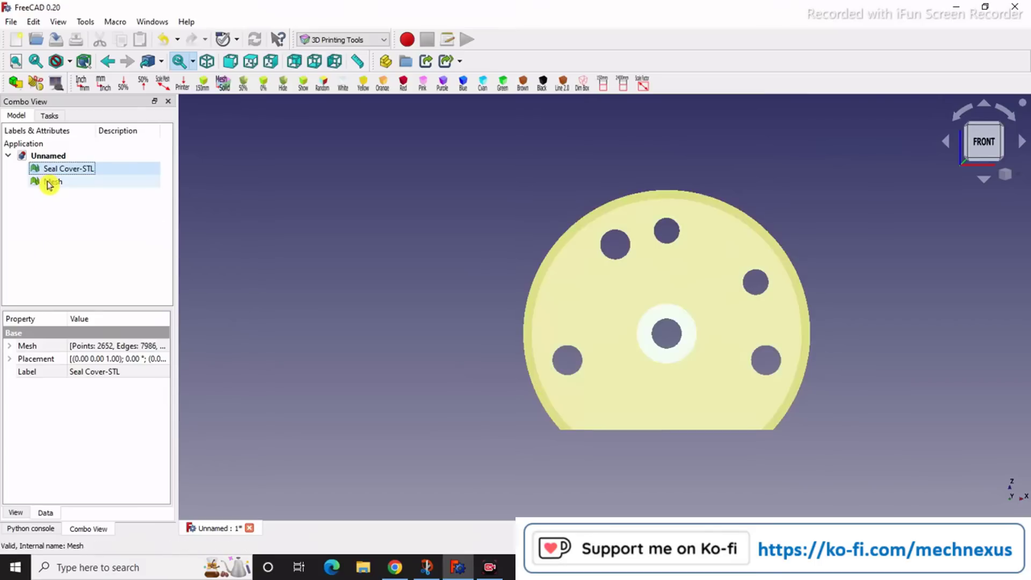
{"action": "left_click", "coordinate": [165, 212]}
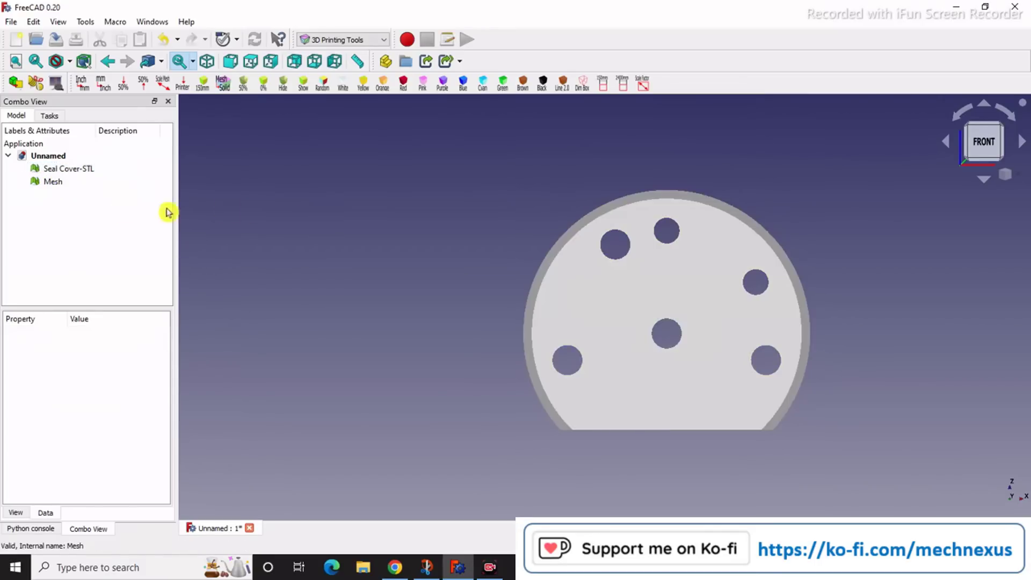
{"action": "left_click", "coordinate": [54, 183]}
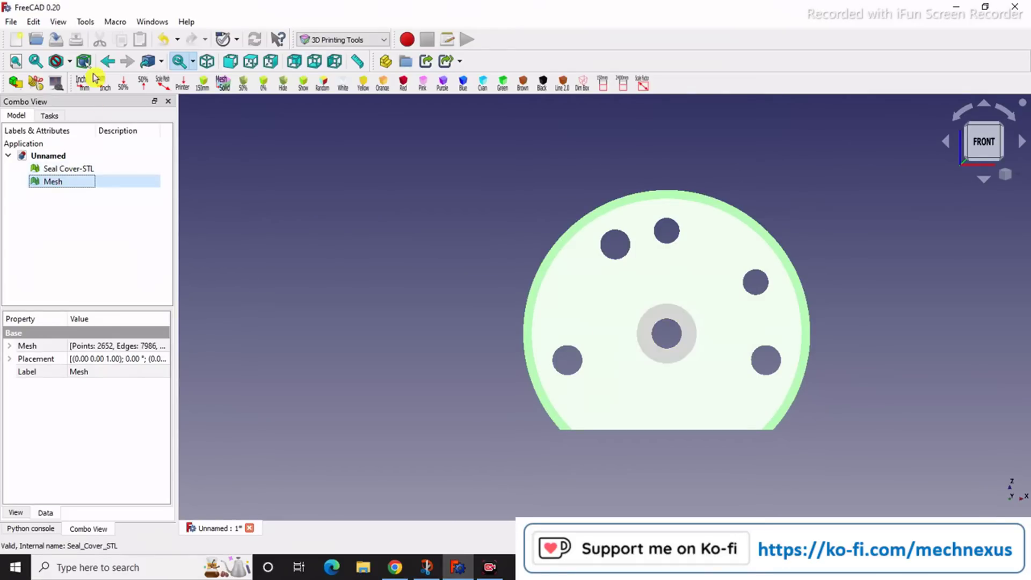
{"action": "right_click", "coordinate": [63, 188]}
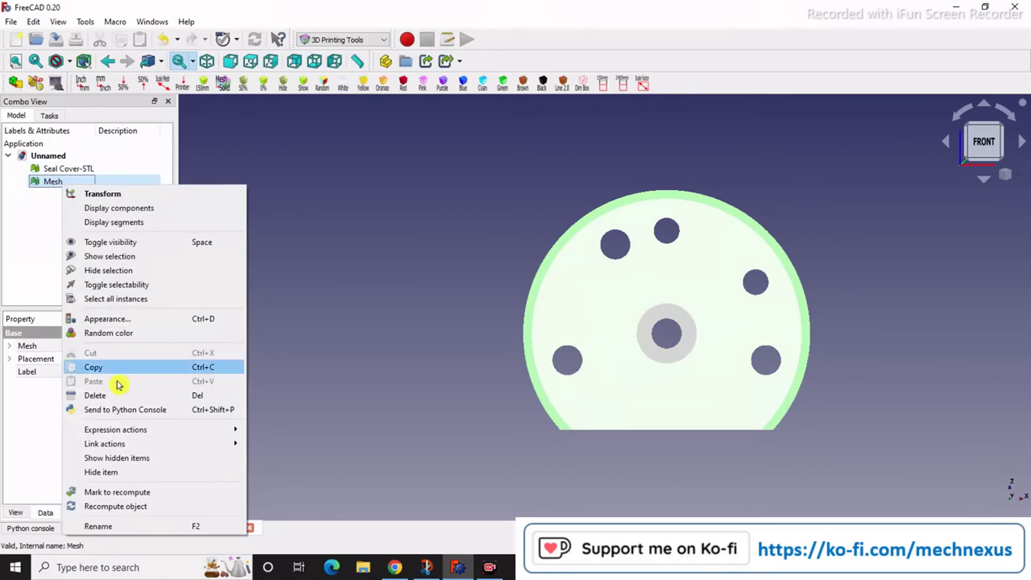
{"action": "left_click", "coordinate": [117, 402]}
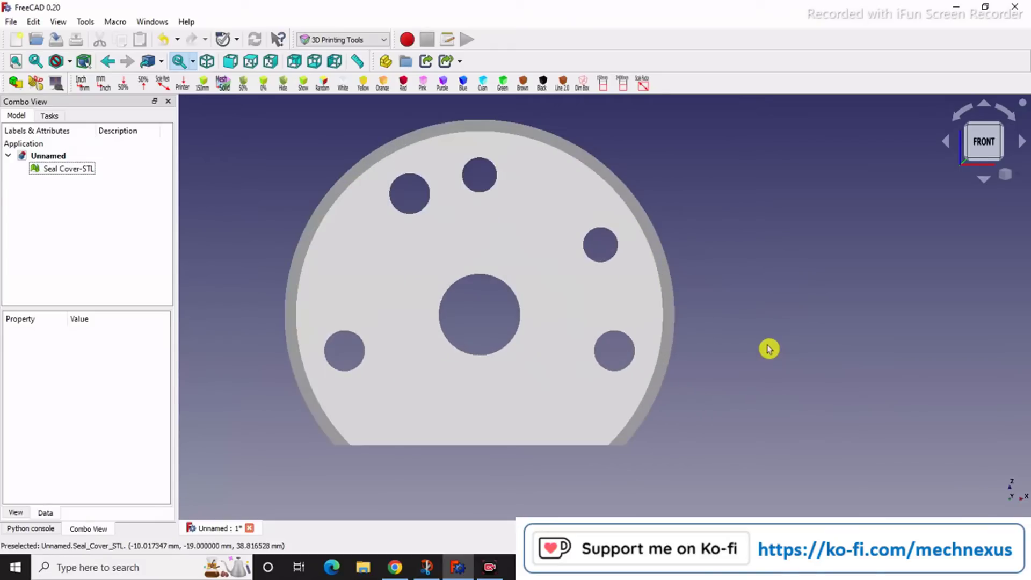
{"action": "scroll", "coordinate": [769, 349], "scroll_direction": "down", "scroll_amount": 1}
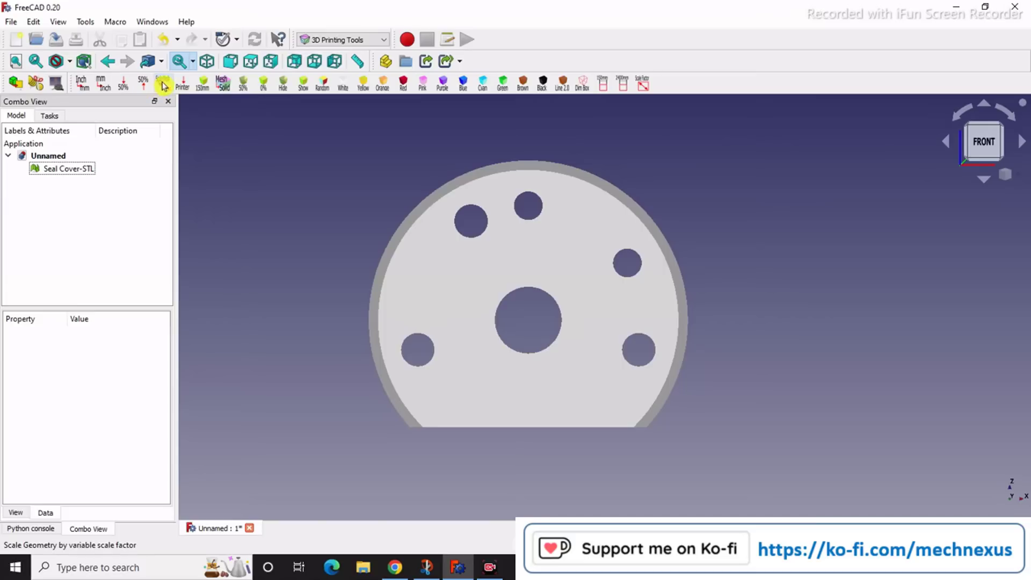
- Add the 150mm Printer_Bed_Volume box, switch to isometric view, and select Seal Cover-STL
{"action": "left_click", "coordinate": [204, 85]}
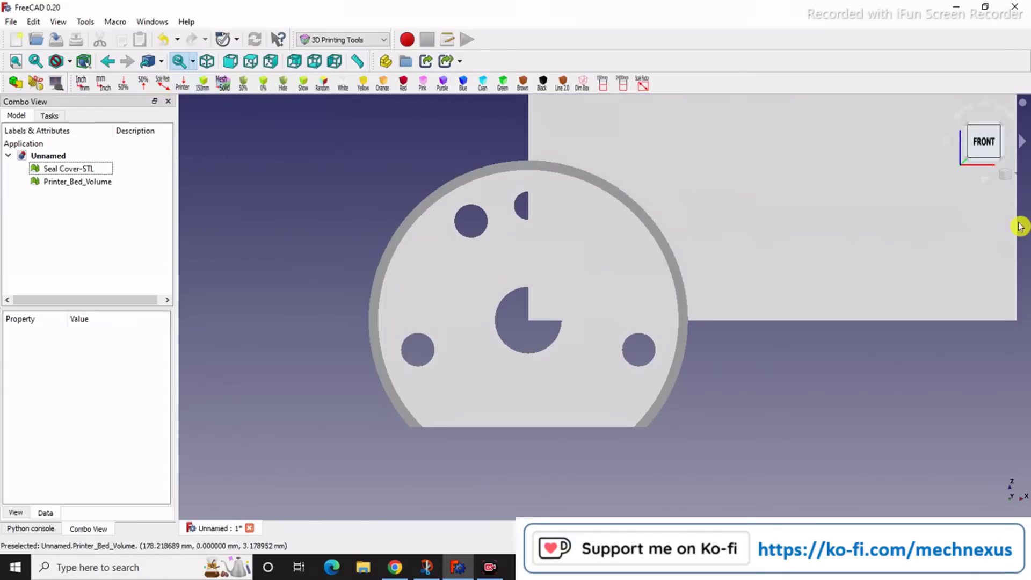
{"action": "left_click", "coordinate": [1007, 174]}
{"action": "left_click", "coordinate": [996, 215]}
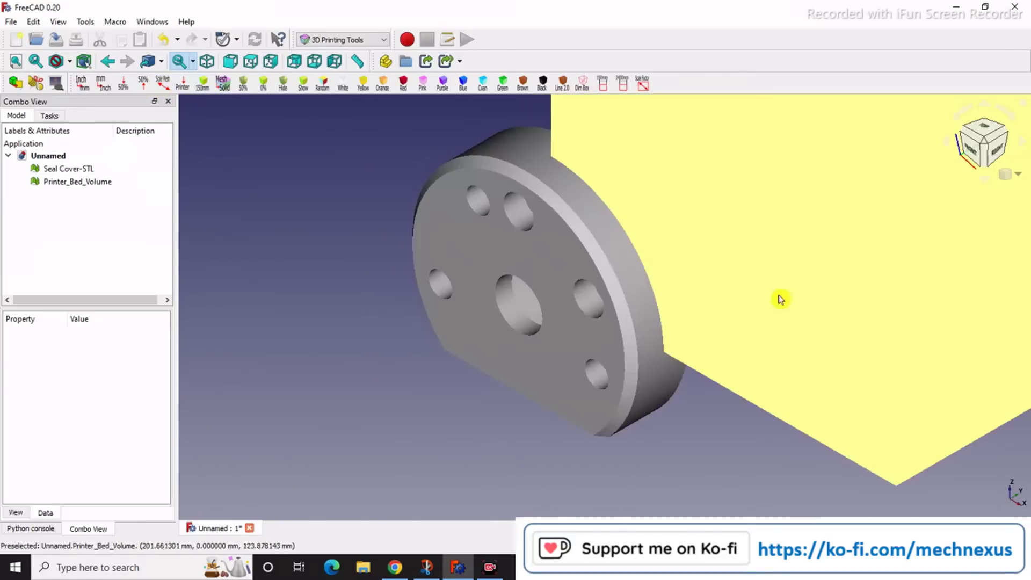
{"action": "left_click", "coordinate": [80, 168]}
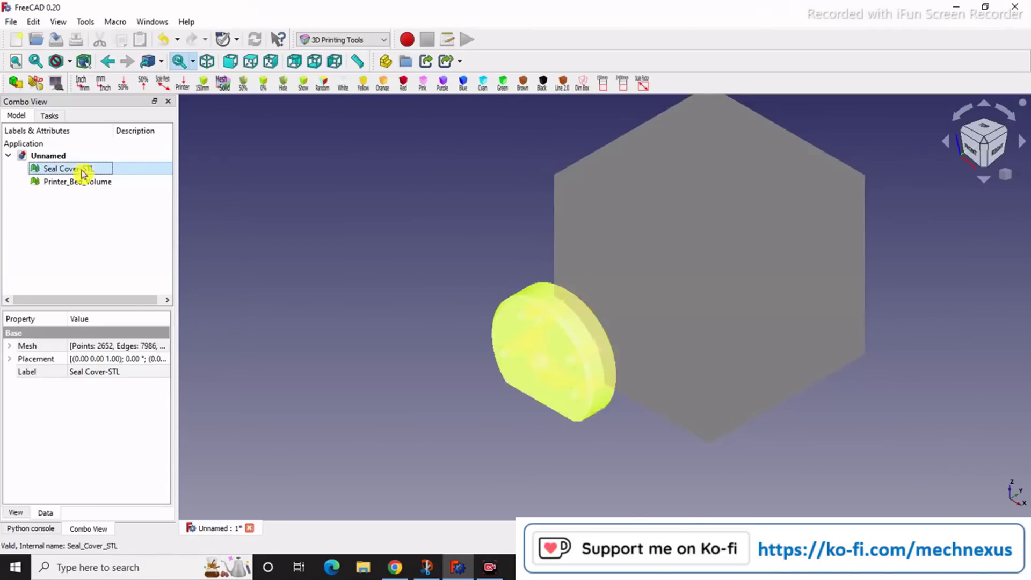
- Transform Seal Cover-STL with the dragger, shifting it about 22 mm into the printer box
{"action": "right_click", "coordinate": [94, 179]}
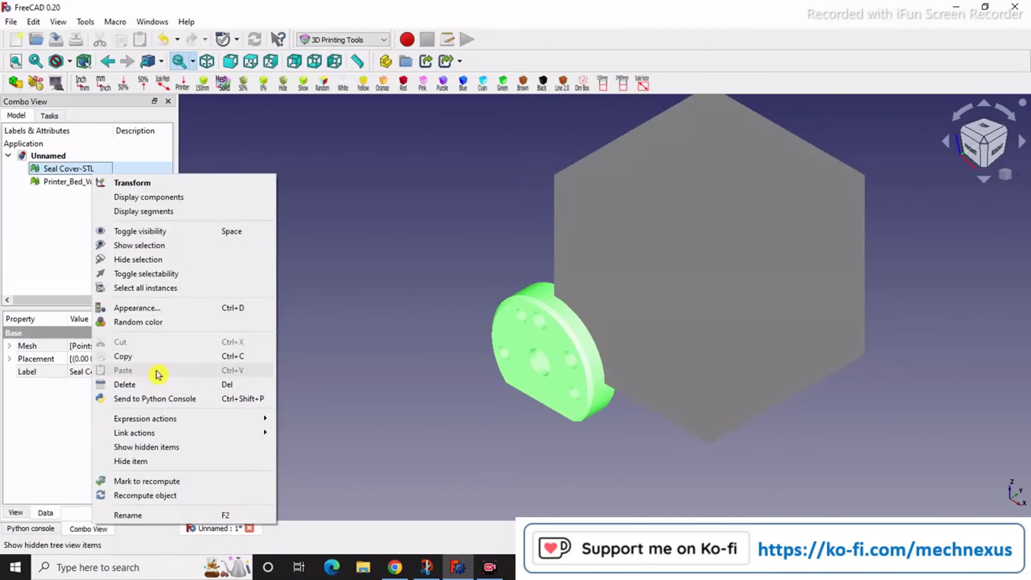
{"action": "left_click", "coordinate": [150, 182]}
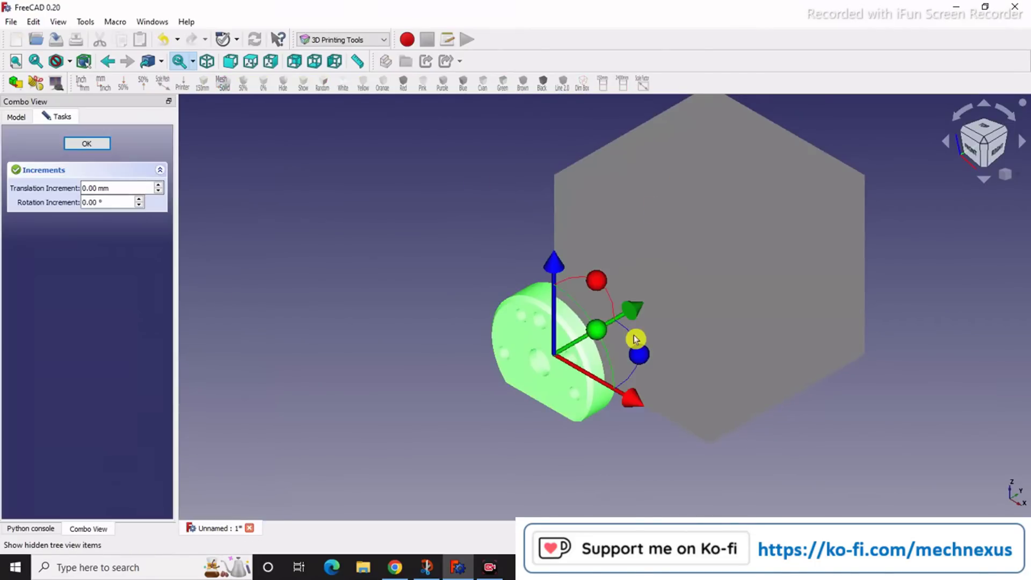
{"action": "left_click_drag", "start_coordinate": [639, 316], "coordinate": [755, 255]}
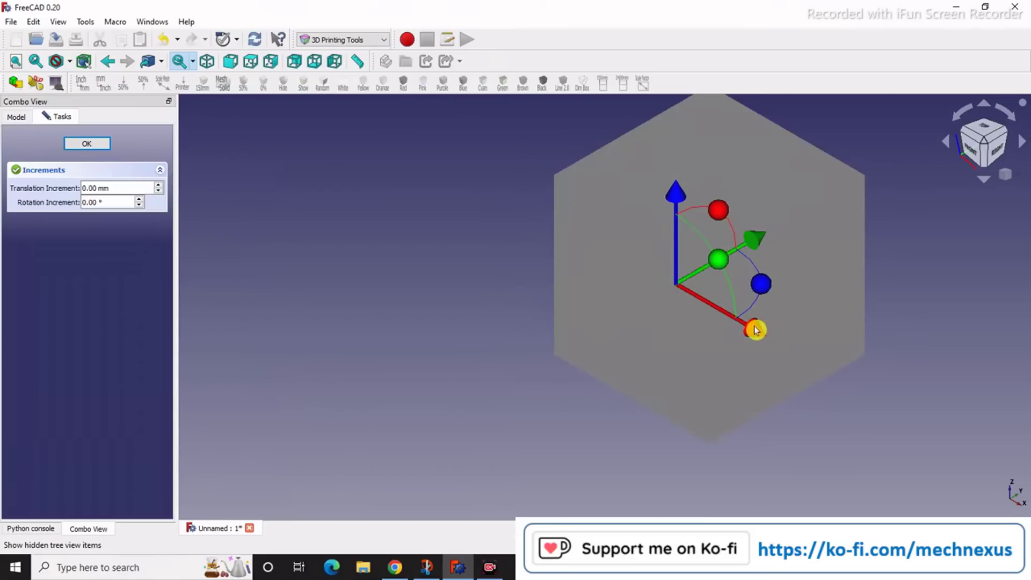
{"action": "left_click_drag", "start_coordinate": [756, 329], "coordinate": [818, 359]}
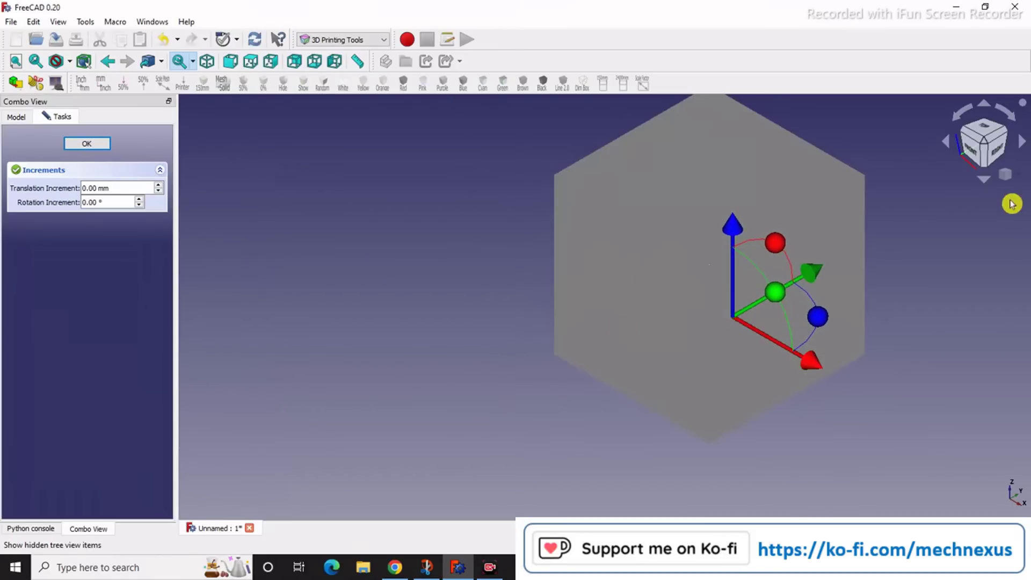
{"action": "left_click", "coordinate": [973, 153]}
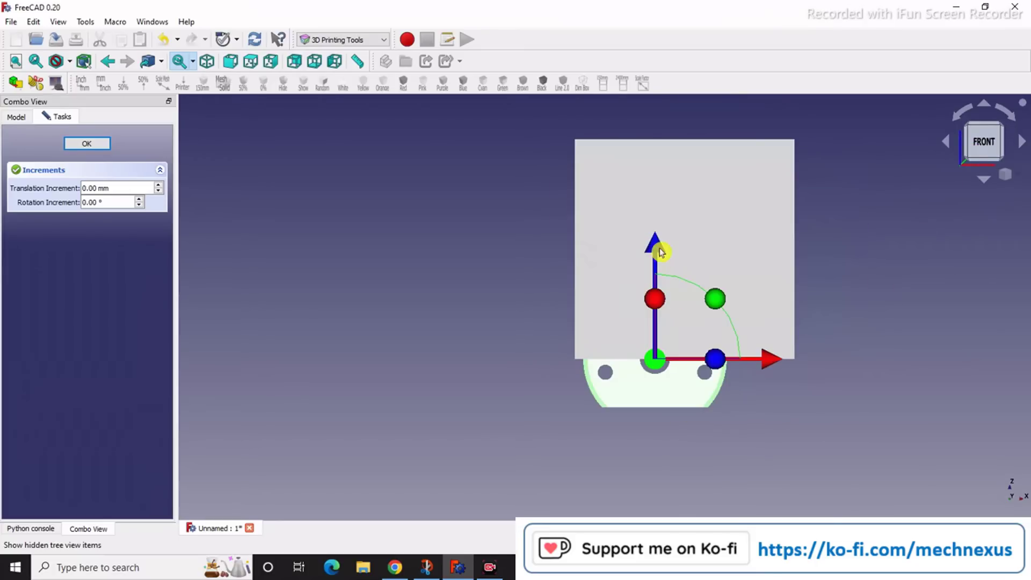
{"action": "mouse_move", "coordinate": [659, 252]}
{"action": "left_mouse_down"}
{"action": "mouse_move", "coordinate": [663, 219]}
{"action": "mouse_move", "coordinate": [695, 202]}
{"action": "left_mouse_up"}
{"action": "mouse_move", "coordinate": [768, 275]}
{"action": "left_mouse_down"}
{"action": "mouse_move", "coordinate": [857, 271]}
{"action": "mouse_move", "coordinate": [789, 268]}
{"action": "left_mouse_up"}
{"action": "left_click", "coordinate": [87, 143]}
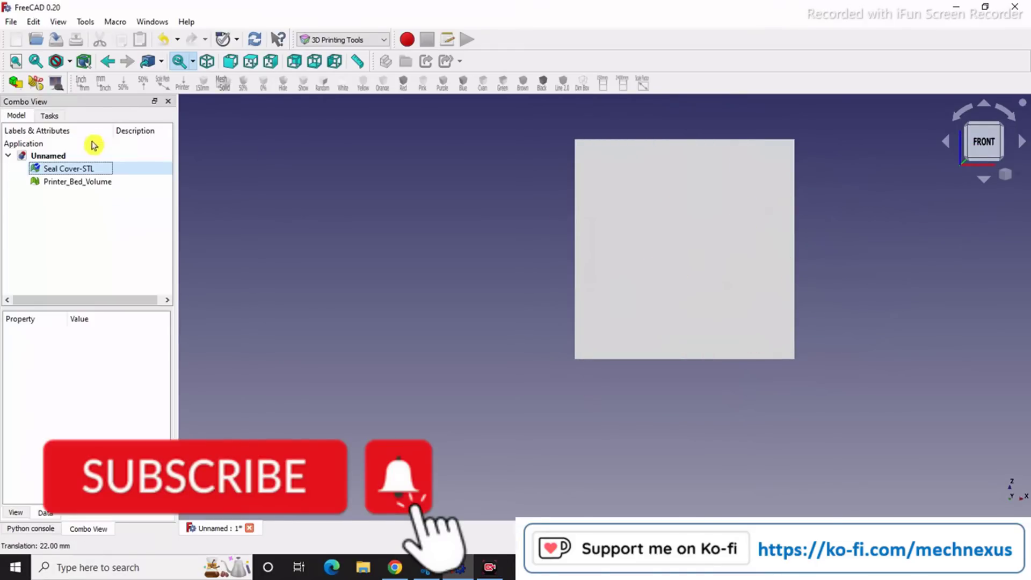
- Switch to isometric view and make the Printer_Bed_Volume box 50% transparent
{"action": "left_click", "coordinate": [259, 258]}
{"action": "left_click", "coordinate": [1019, 174]}
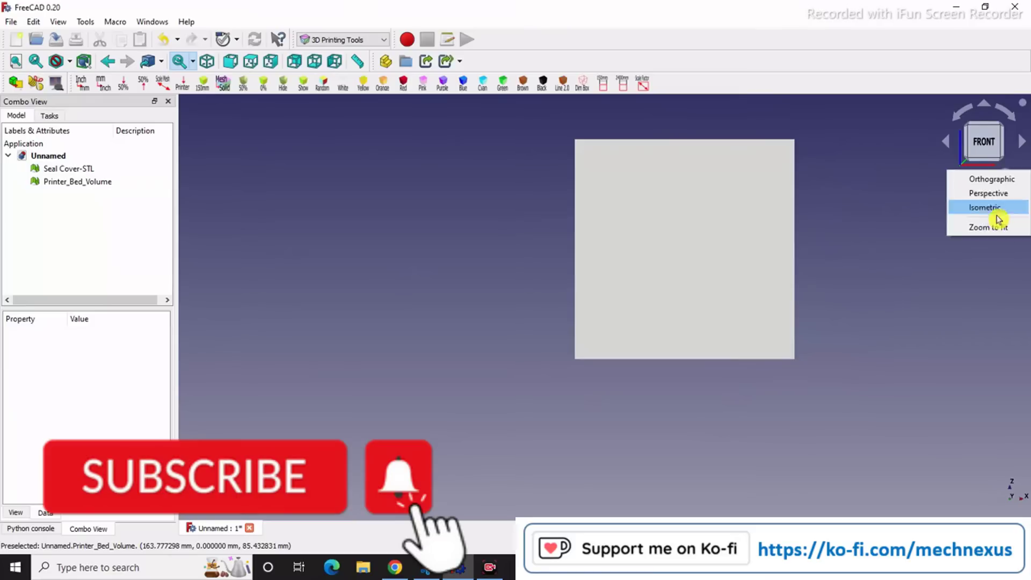
{"action": "left_click", "coordinate": [994, 209]}
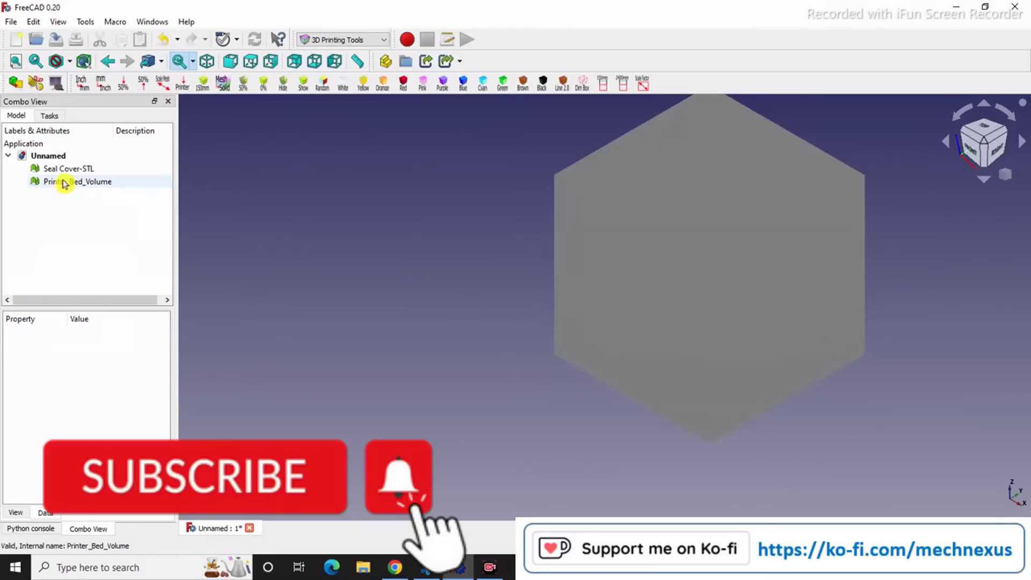
{"action": "left_click", "coordinate": [67, 184]}
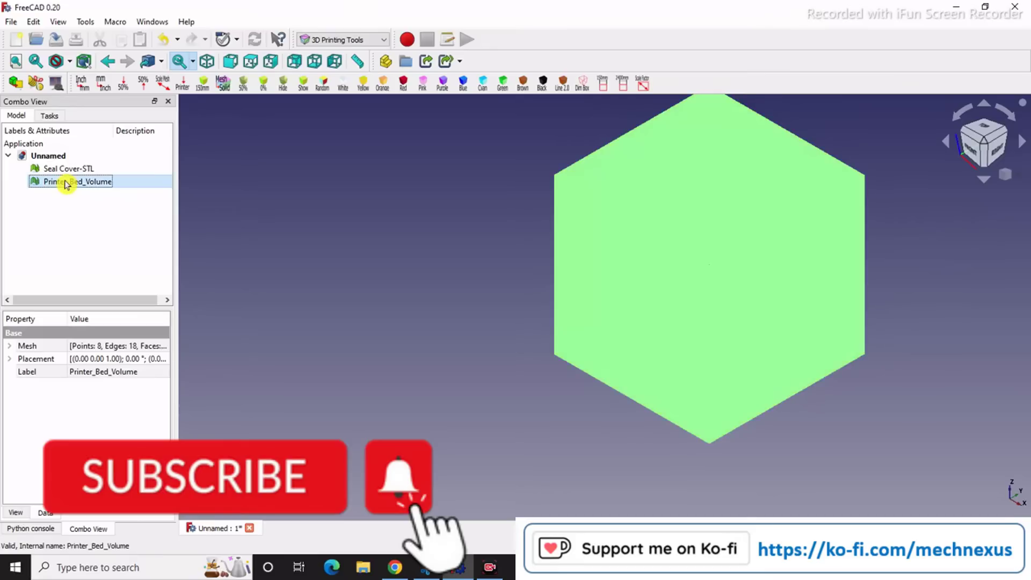
{"action": "left_click", "coordinate": [244, 83]}
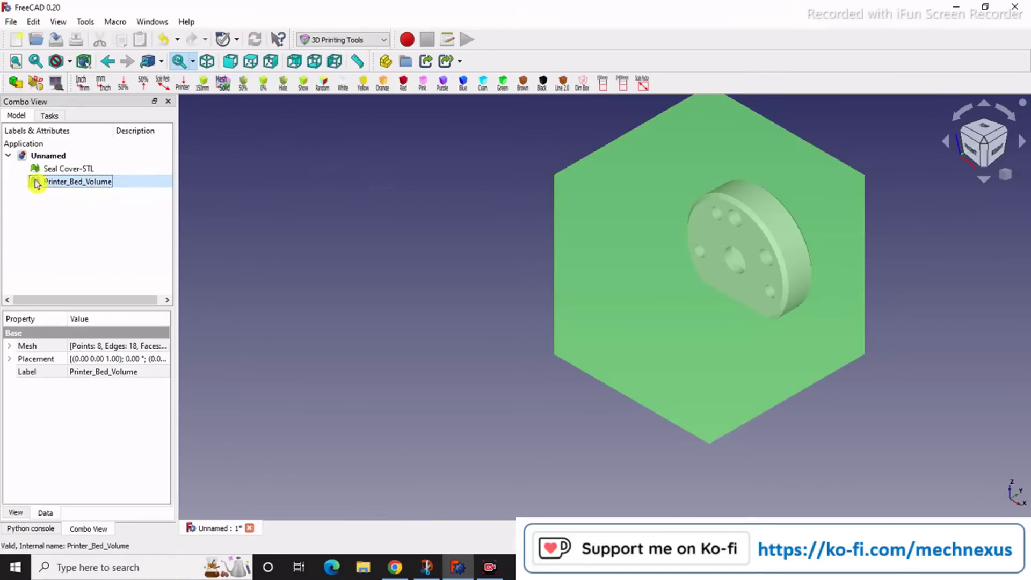
{"action": "scroll", "coordinate": [834, 300], "scroll_direction": "up", "scroll_amount": 2}
{"action": "scroll", "coordinate": [598, 368], "scroll_direction": "down", "scroll_amount": 1}
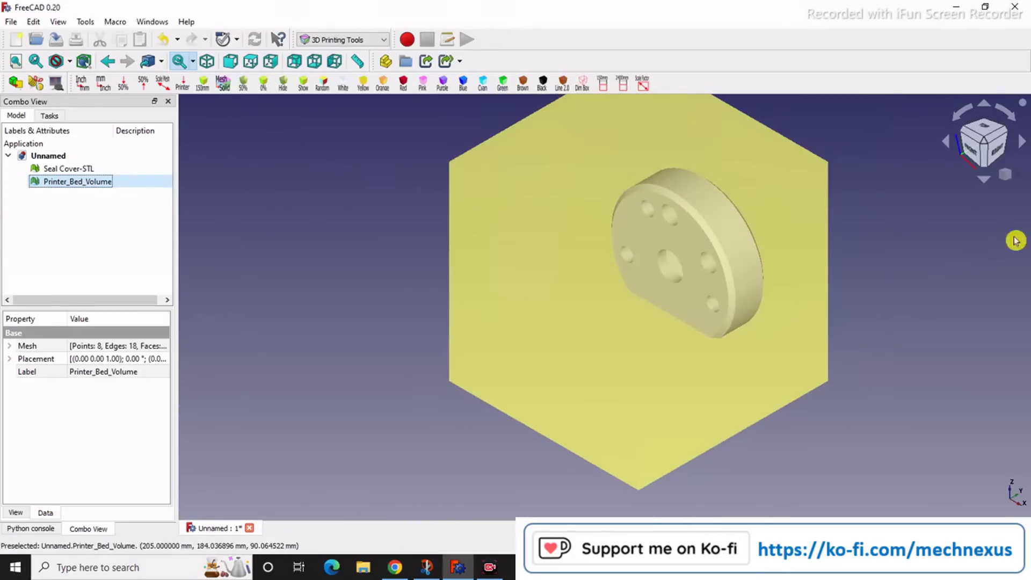
- Delete the Printer_Bed_Volume box from the tree
{"action": "left_click", "coordinate": [68, 171]}
{"action": "right_click", "coordinate": [69, 171]}
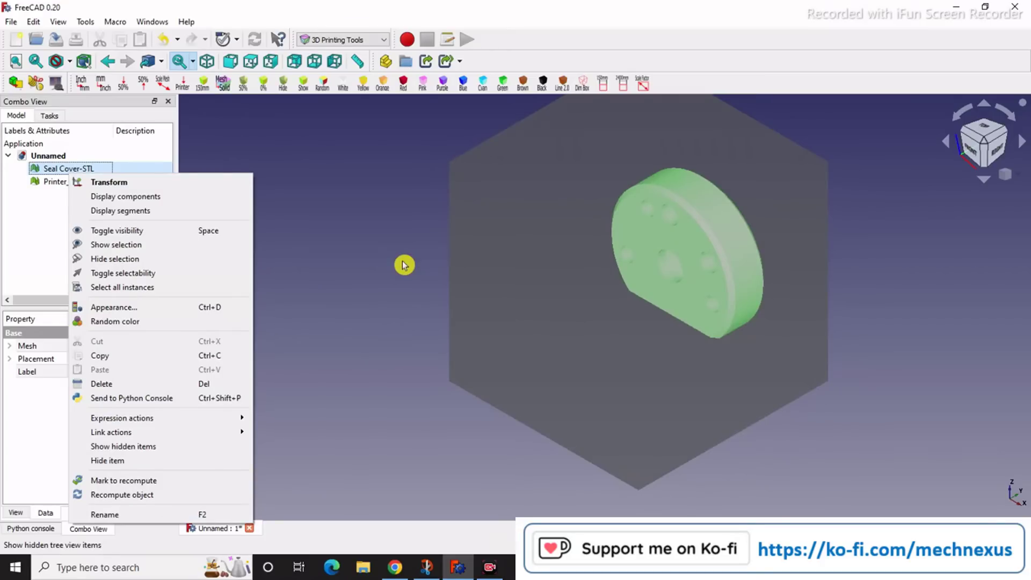
{"action": "left_click", "coordinate": [272, 264]}
{"action": "left_click", "coordinate": [70, 184]}
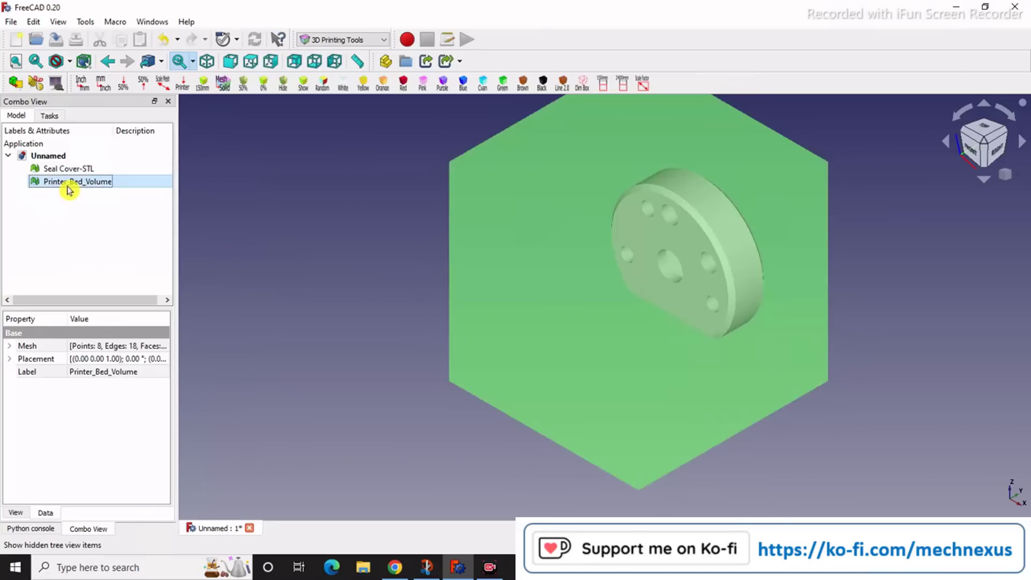
{"action": "right_click", "coordinate": [69, 185]}
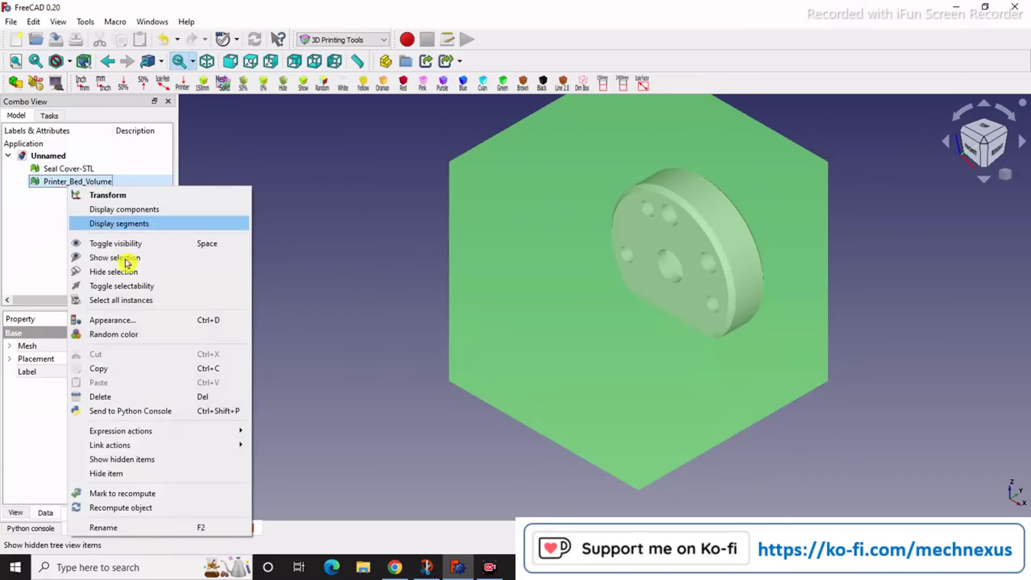
{"action": "left_click", "coordinate": [120, 396]}
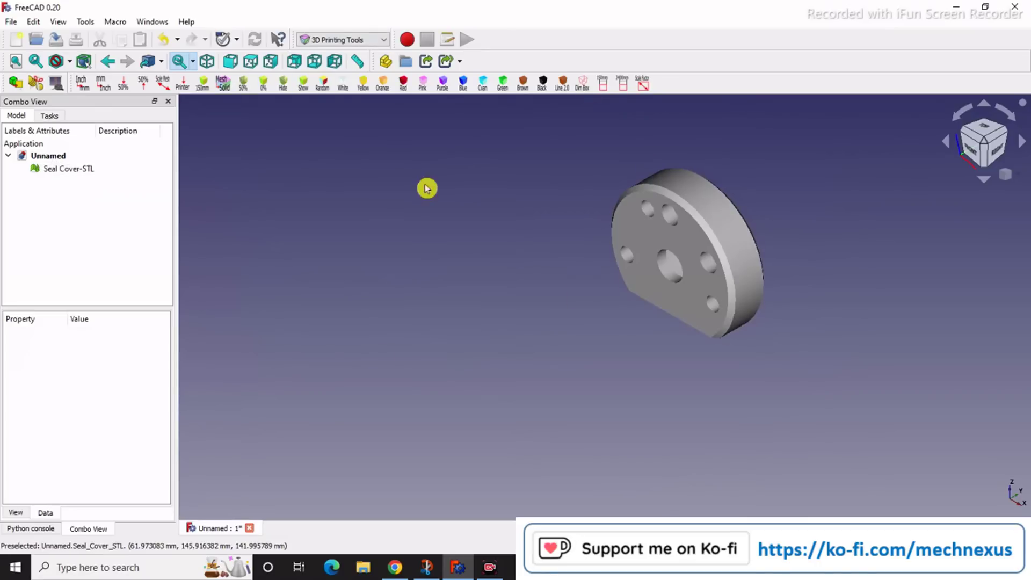
{"action": "scroll", "coordinate": [854, 159], "scroll_direction": "up", "scroll_amount": 1}
{"action": "scroll", "coordinate": [410, 200], "scroll_direction": "up", "scroll_amount": 1}
{"action": "scroll", "coordinate": [410, 200], "scroll_direction": "up", "scroll_amount": 1}
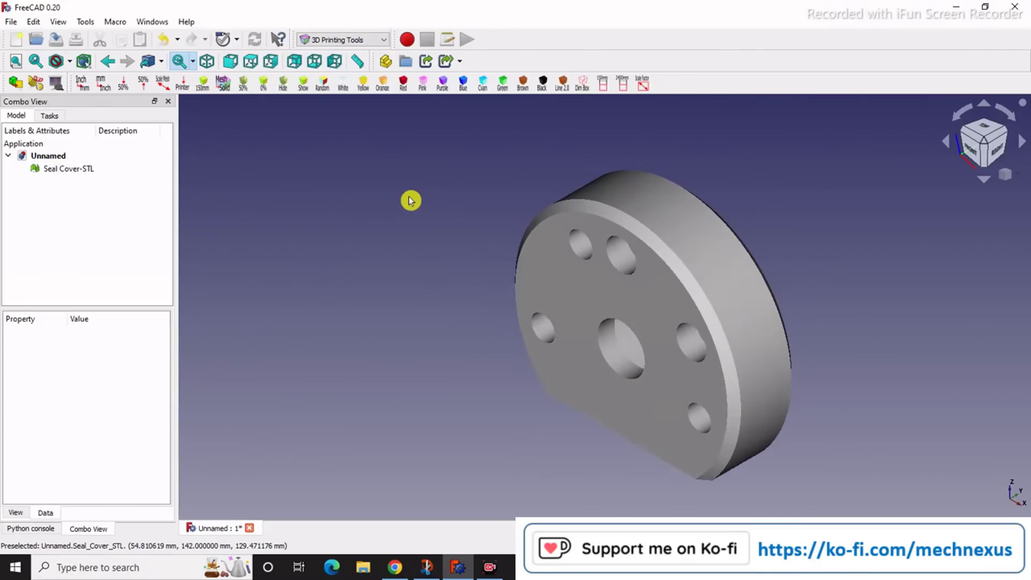
{"action": "scroll", "coordinate": [729, 270], "scroll_direction": "up", "scroll_amount": 1}
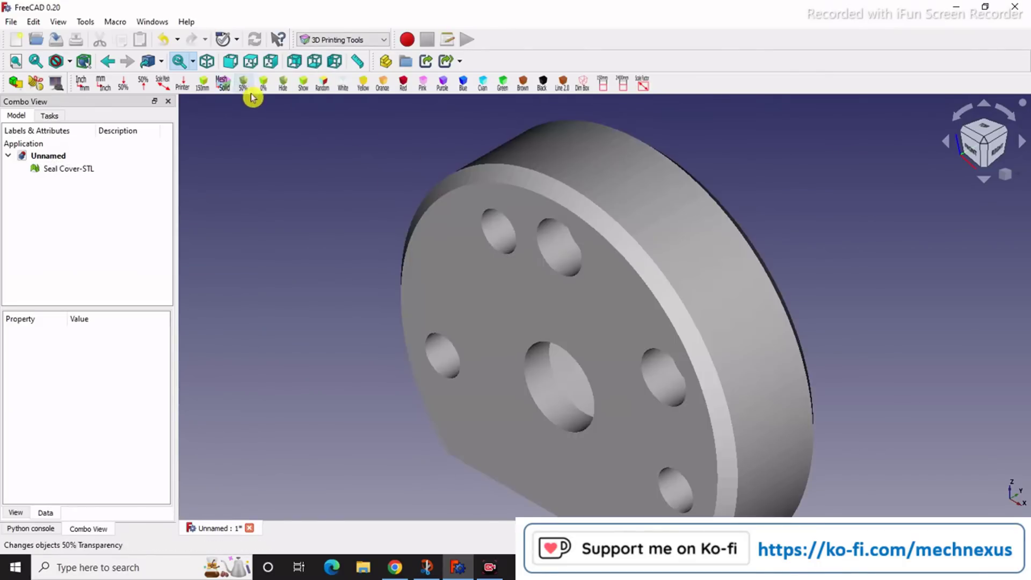
{"action": "scroll", "coordinate": [246, 108], "scroll_direction": "down", "scroll_amount": 1}
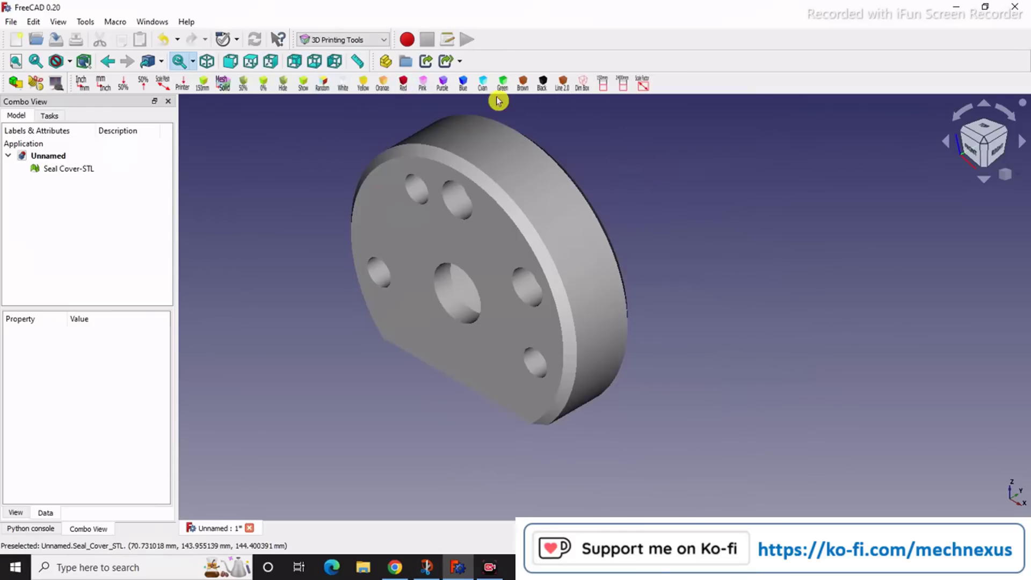
- Orbit to an edge-on view and select the Seal Cover-STL mesh
{"action": "middle_click_drag", "start_coordinate": [692, 239], "coordinate": [471, 208]}
{"action": "scroll", "coordinate": [472, 208], "scroll_direction": "up", "scroll_amount": 2}
{"action": "scroll", "coordinate": [392, 239], "scroll_direction": "down", "scroll_amount": 2}
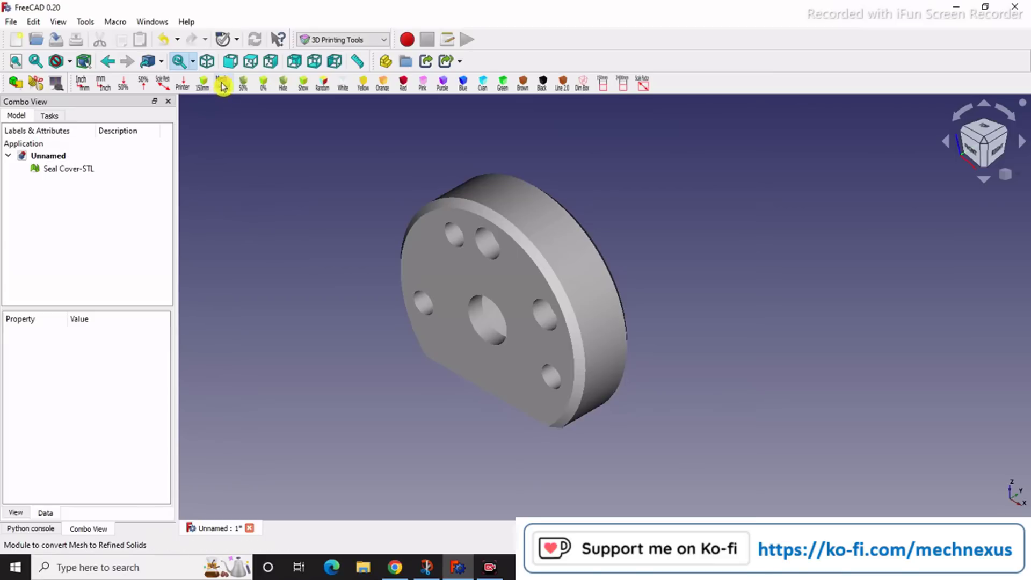
{"action": "scroll", "coordinate": [548, 260], "scroll_direction": "up", "scroll_amount": 2}
{"action": "scroll", "coordinate": [715, 277], "scroll_direction": "down", "scroll_amount": 1}
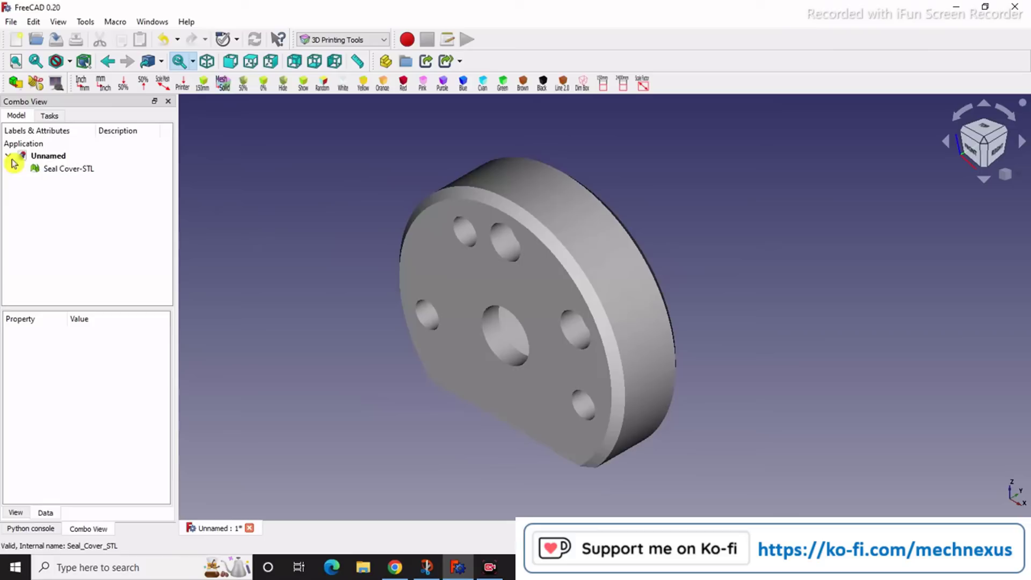
{"action": "left_click", "coordinate": [57, 170]}
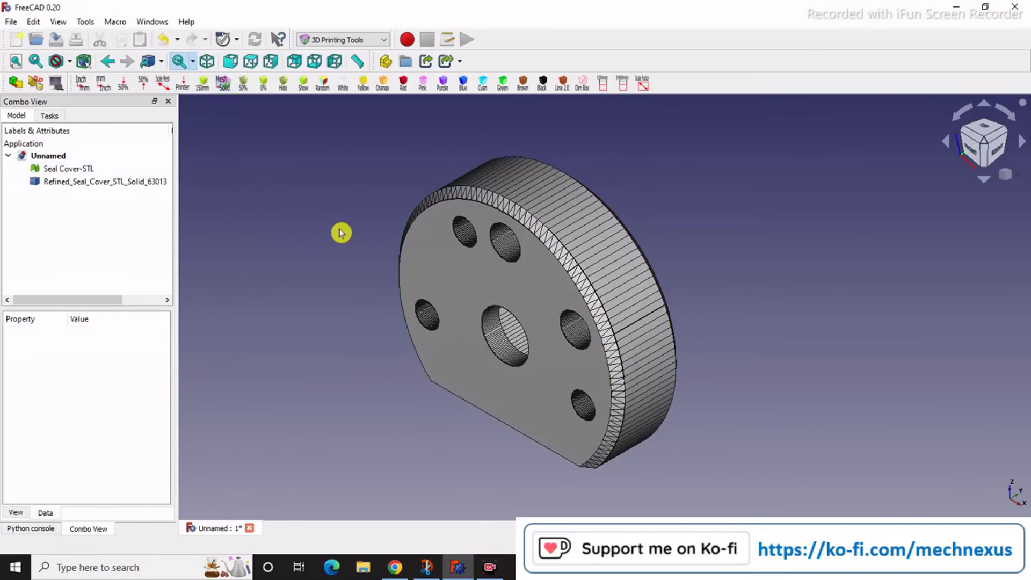
{"action": "scroll", "coordinate": [322, 307], "scroll_direction": "up", "scroll_amount": 2}
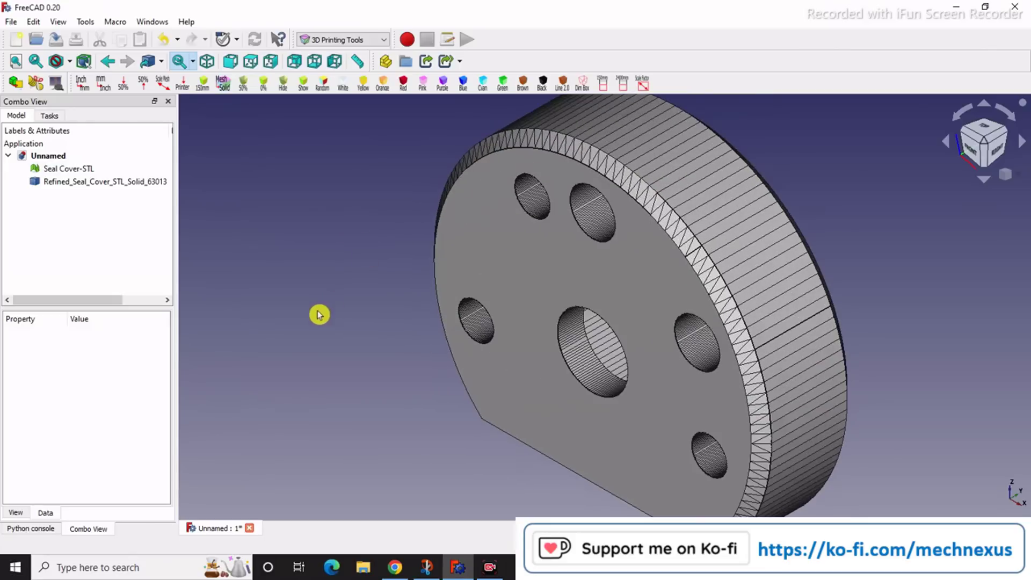
{"action": "scroll", "coordinate": [437, 307], "scroll_direction": "down", "scroll_amount": 2}
{"action": "scroll", "coordinate": [489, 257], "scroll_direction": "up", "scroll_amount": 2}
{"action": "scroll", "coordinate": [273, 298], "scroll_direction": "down", "scroll_amount": 1}
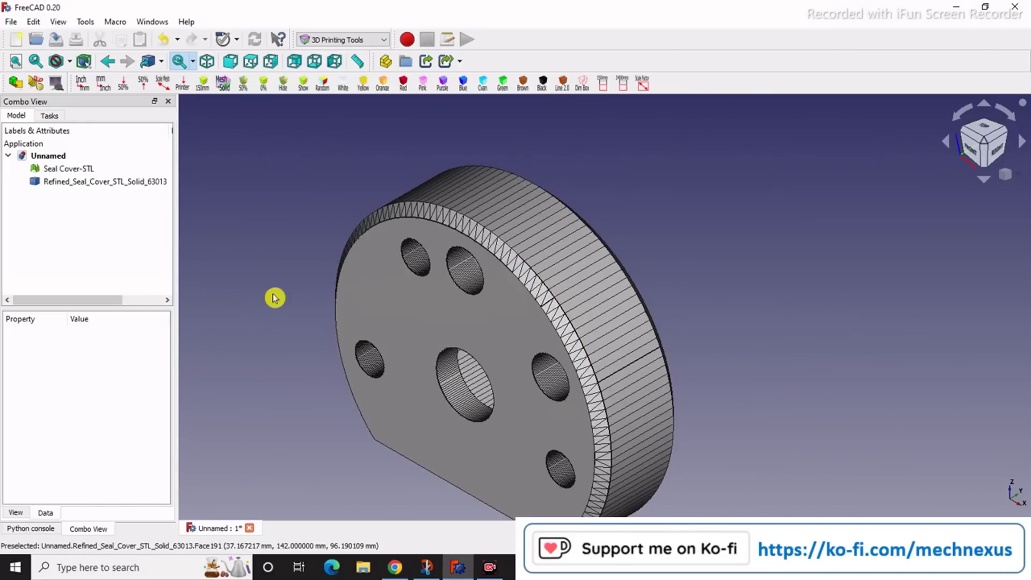
- Delete the original Seal Cover-STL mesh, select the refined solid, and open the File menu
{"action": "mouse_move", "coordinate": [273, 298]}
{"action": "middle_mouse_down"}
{"action": "mouse_move", "coordinate": [400, 314]}
{"action": "mouse_move", "coordinate": [274, 314]}
{"action": "middle_mouse_up"}
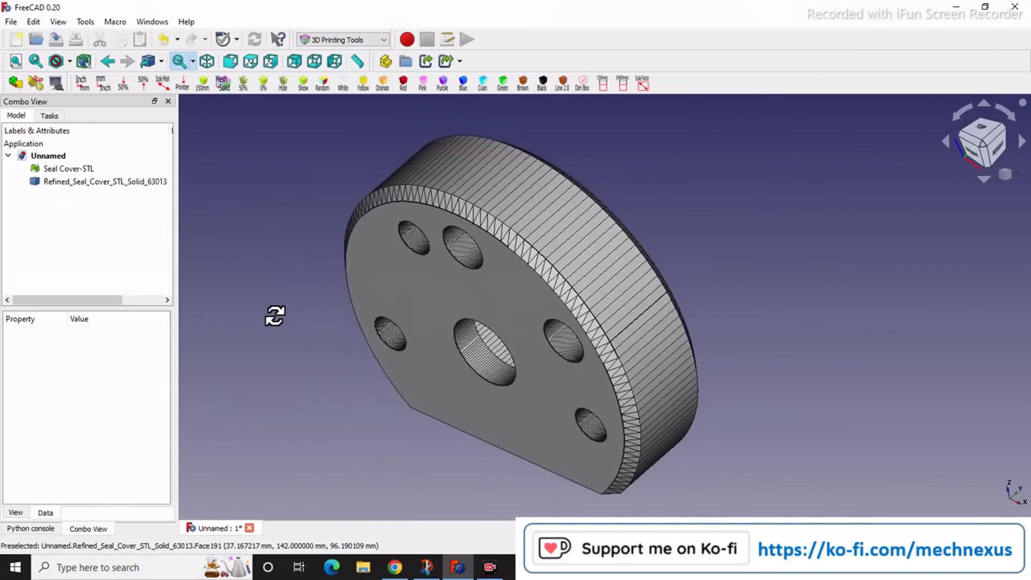
{"action": "left_click", "coordinate": [102, 184]}
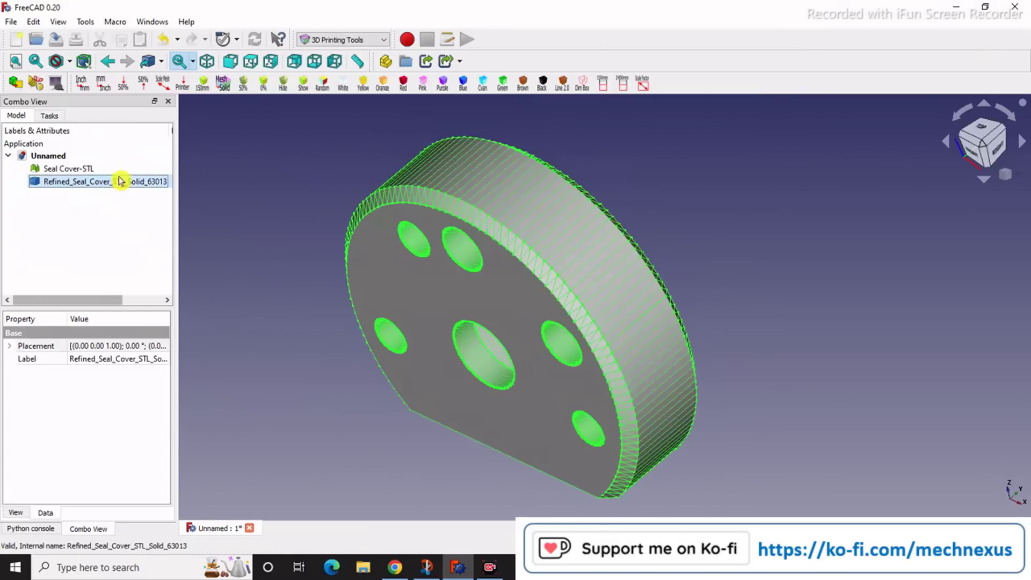
{"action": "left_click", "coordinate": [86, 170]}
{"action": "key", "text": "Delete"}
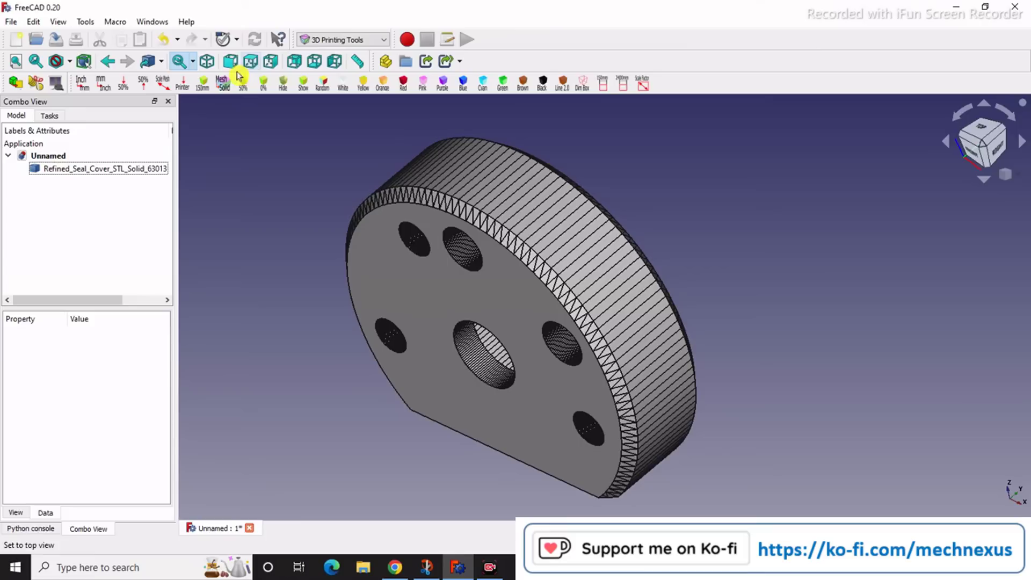
{"action": "left_click", "coordinate": [81, 172]}
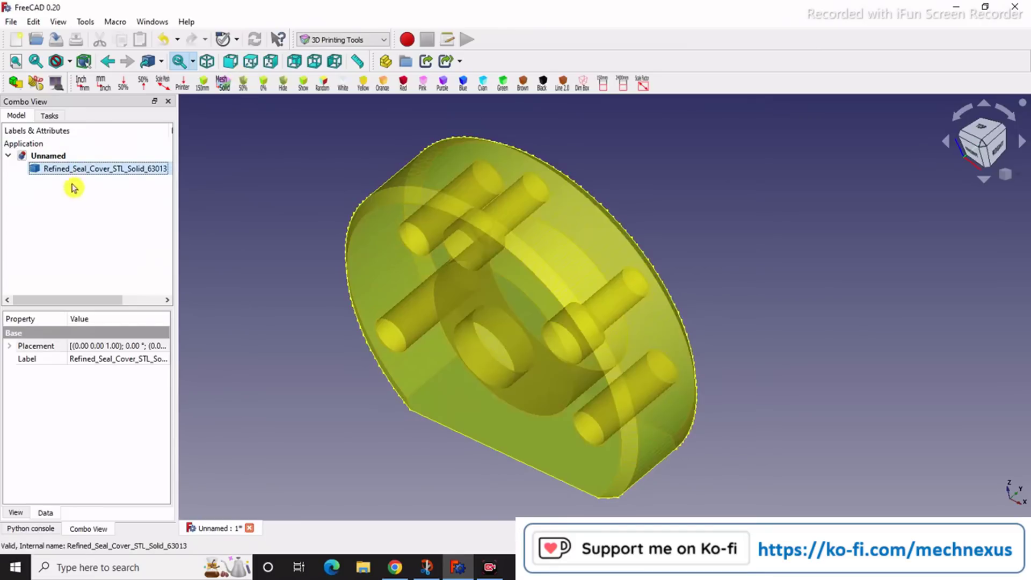
{"action": "left_click", "coordinate": [12, 22]}
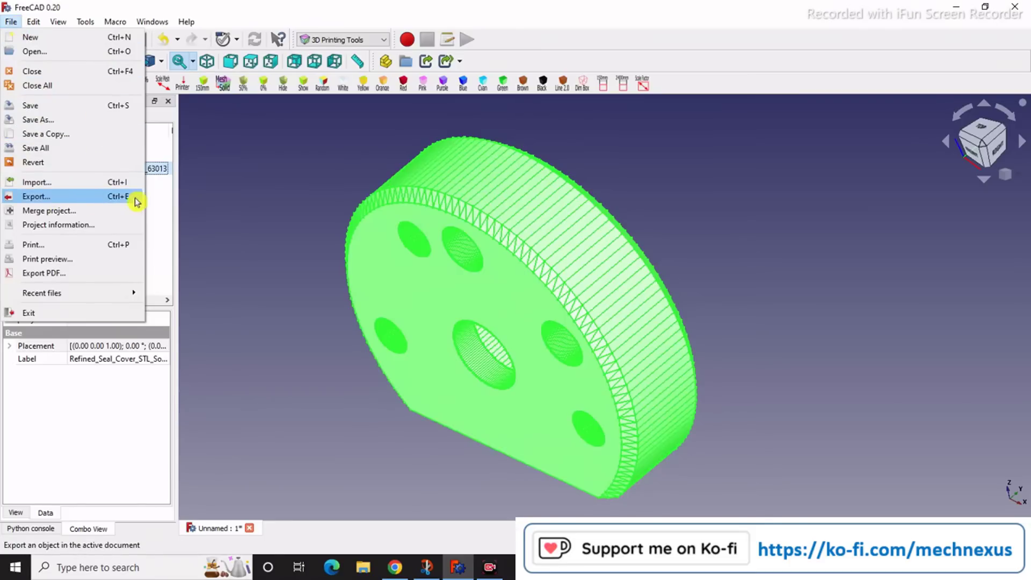
- Dismiss the File menu, orbit the part, and bring up the YouTube uploads page
{"action": "left_click", "coordinate": [288, 235]}
{"action": "scroll", "coordinate": [280, 243], "scroll_direction": "down", "scroll_amount": 2}
{"action": "scroll", "coordinate": [322, 235], "scroll_direction": "up", "scroll_amount": 2}
{"action": "scroll", "coordinate": [299, 307], "scroll_direction": "up", "scroll_amount": 2}
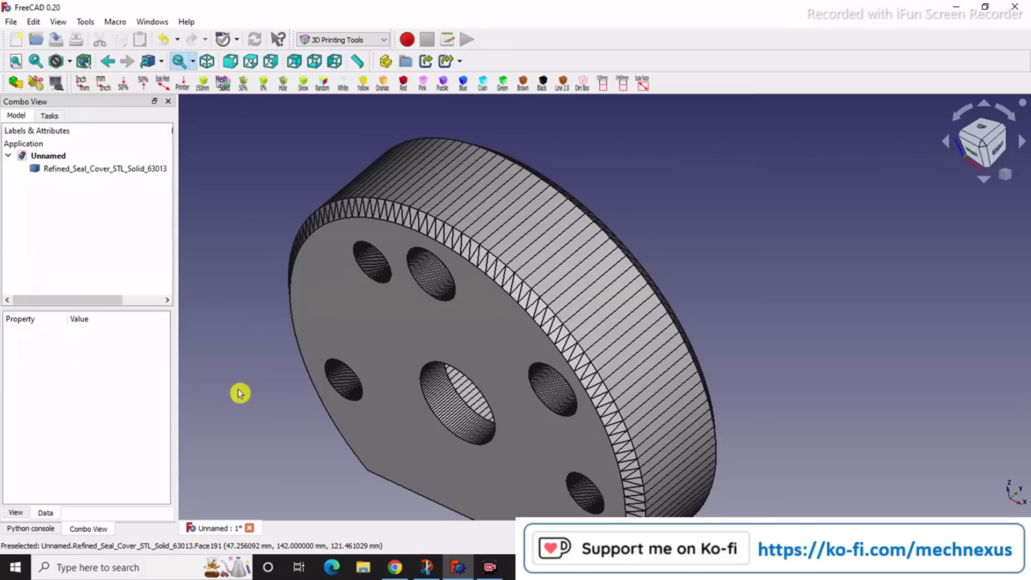
{"action": "scroll", "coordinate": [289, 369], "scroll_direction": "down", "scroll_amount": 2}
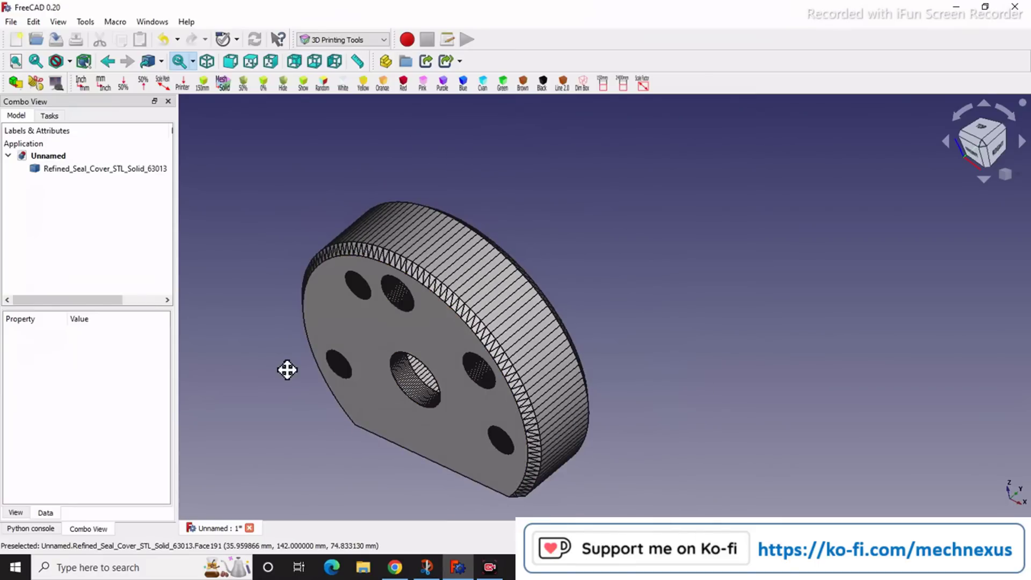
{"action": "mouse_move", "coordinate": [287, 370]}
{"action": "middle_mouse_down"}
{"action": "mouse_move", "coordinate": [398, 333]}
{"action": "mouse_move", "coordinate": [355, 377]}
{"action": "mouse_move", "coordinate": [337, 379]}
{"action": "middle_mouse_up"}
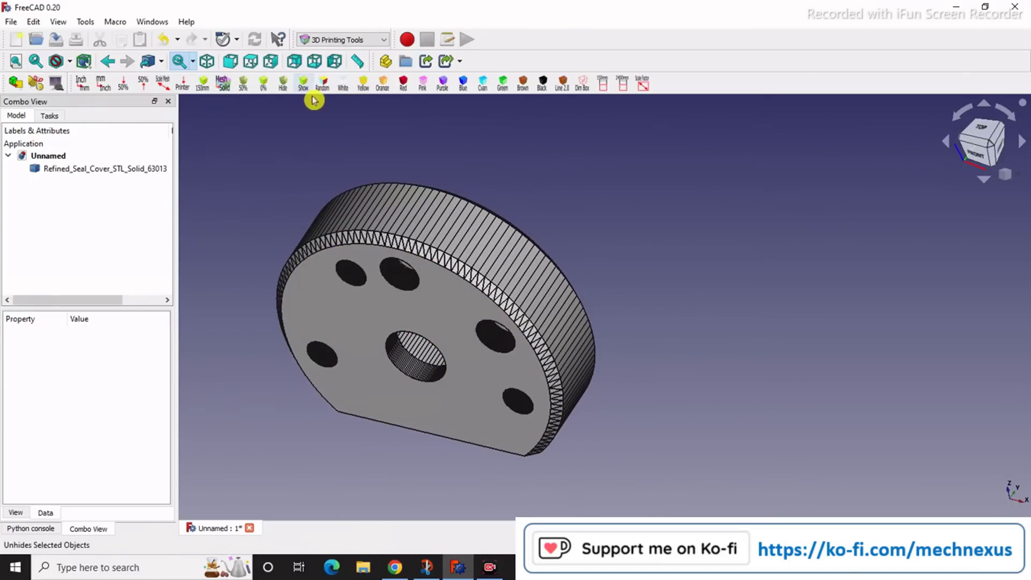
{"action": "left_click", "coordinate": [394, 567]}
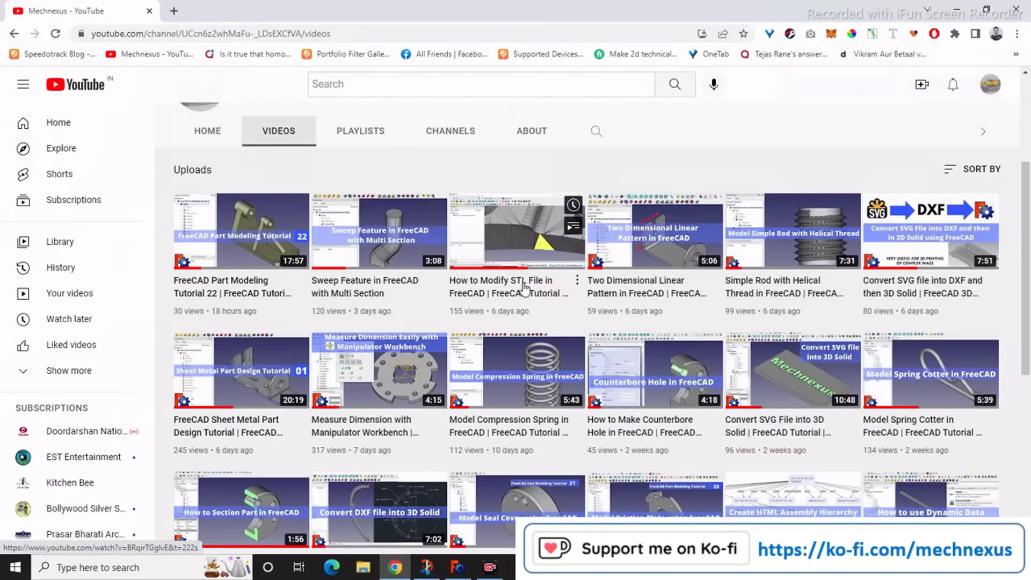
- Switch from Chrome back to FreeCAD showing the refined seal cover solid
{"action": "left_click", "coordinate": [955, 10]}
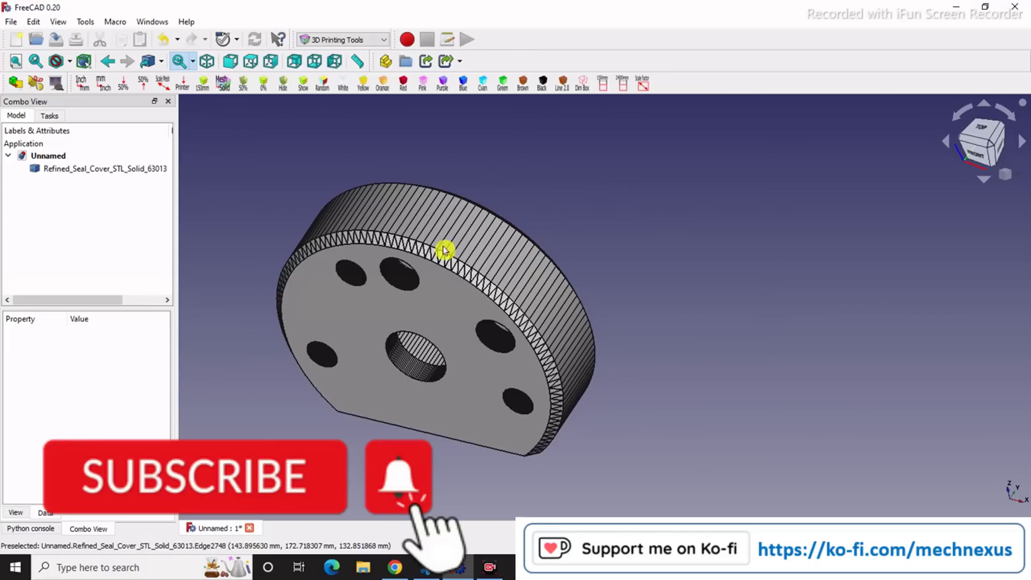
{"action": "scroll", "coordinate": [266, 364], "scroll_direction": "up", "scroll_amount": 3}
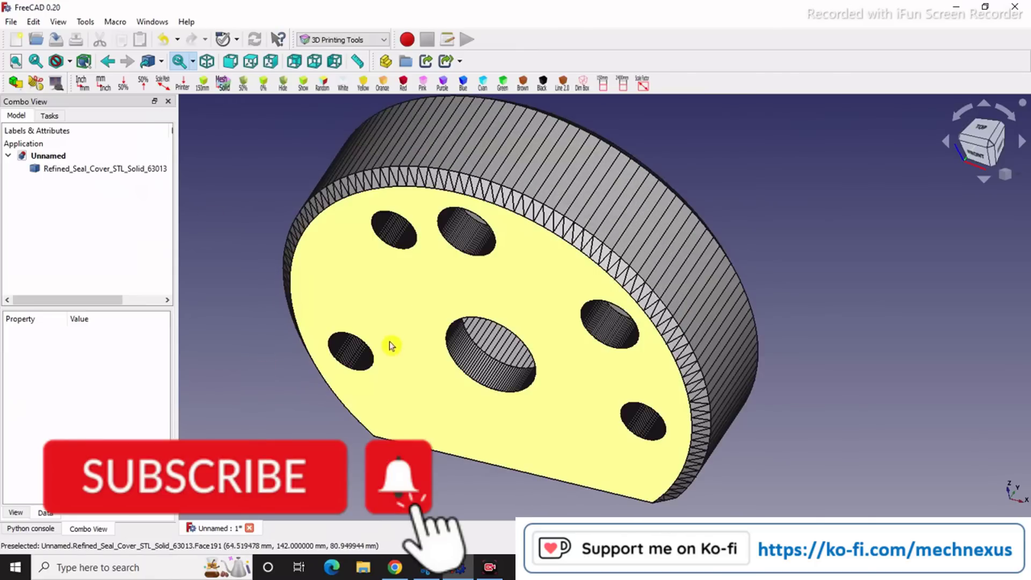
{"action": "scroll", "coordinate": [360, 244], "scroll_direction": "up", "scroll_amount": 1}
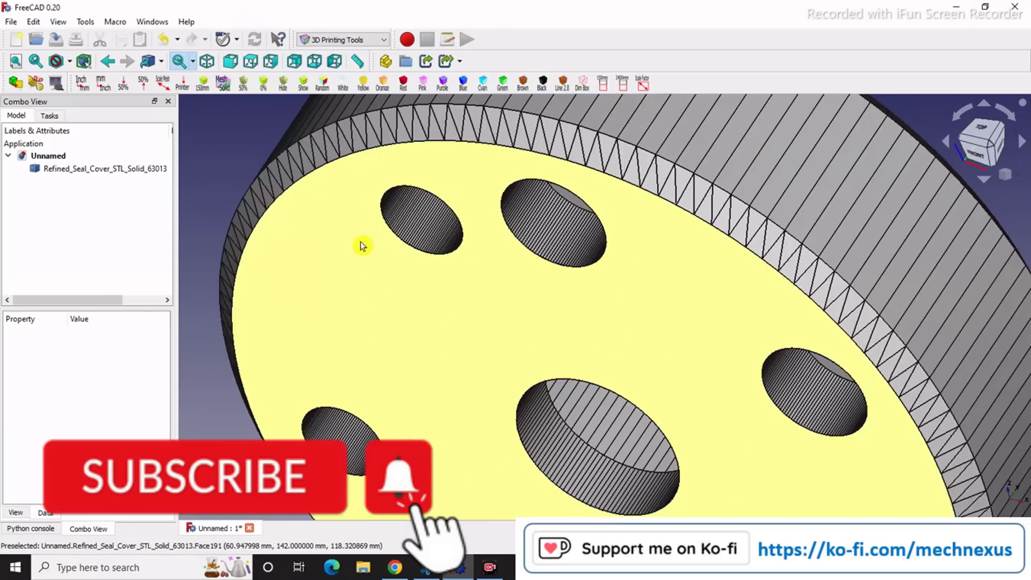
{"action": "scroll", "coordinate": [460, 291], "scroll_direction": "up", "scroll_amount": 1}
{"action": "scroll", "coordinate": [511, 278], "scroll_direction": "up", "scroll_amount": 1}
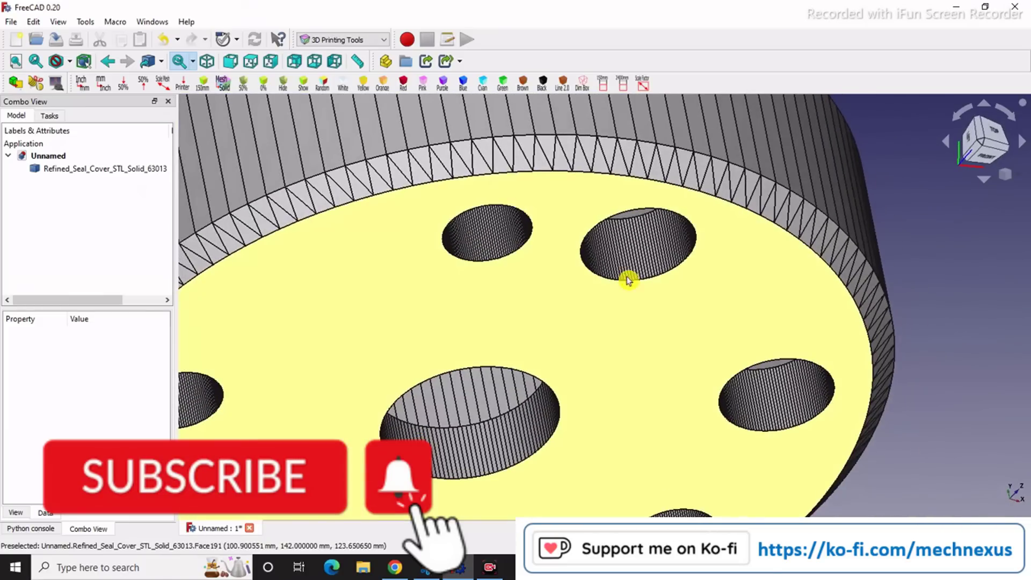
{"action": "scroll", "coordinate": [629, 279], "scroll_direction": "up", "scroll_amount": 2}
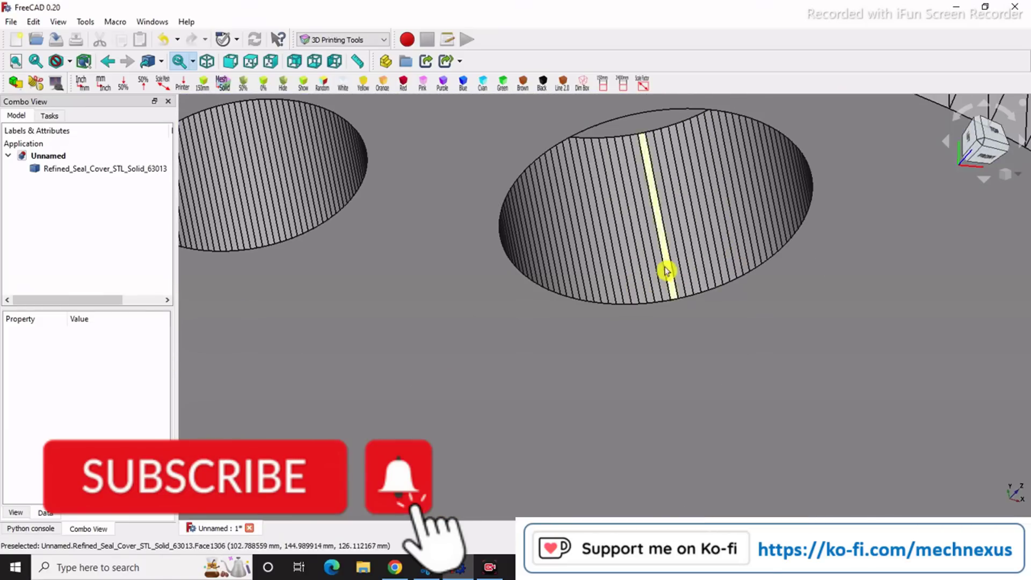
{"action": "scroll", "coordinate": [668, 272], "scroll_direction": "down", "scroll_amount": 3}
{"action": "scroll", "coordinate": [658, 288], "scroll_direction": "down", "scroll_amount": 2}
{"action": "scroll", "coordinate": [485, 362], "scroll_direction": "up", "scroll_amount": 1}
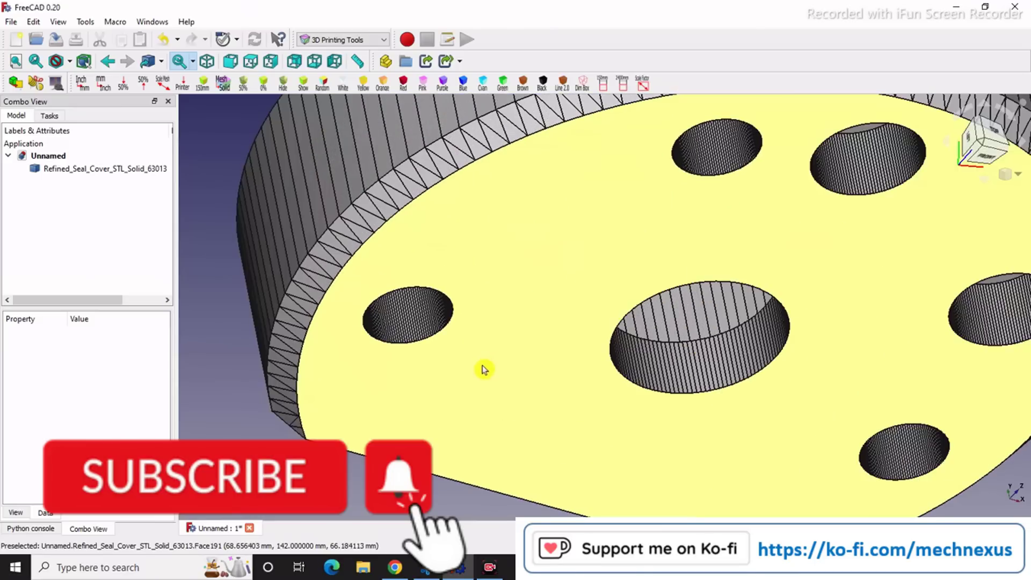
{"action": "scroll", "coordinate": [475, 362], "scroll_direction": "down", "scroll_amount": 1}
{"action": "scroll", "coordinate": [473, 361], "scroll_direction": "down", "scroll_amount": 1}
{"action": "mouse_move", "coordinate": [520, 375]}
{"action": "middle_mouse_down"}
{"action": "mouse_move", "coordinate": [320, 344]}
{"action": "mouse_move", "coordinate": [185, 379]}
{"action": "mouse_move", "coordinate": [414, 335]}
{"action": "mouse_move", "coordinate": [508, 336]}
{"action": "mouse_move", "coordinate": [483, 396]}
{"action": "mouse_move", "coordinate": [410, 380]}
{"action": "mouse_move", "coordinate": [398, 341]}
{"action": "middle_mouse_up"}
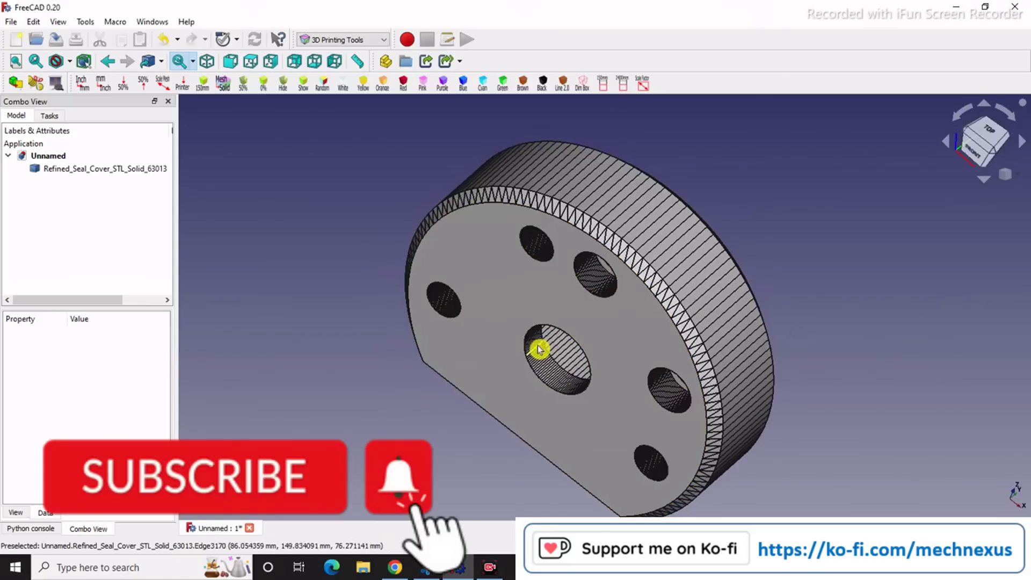
{"action": "scroll", "coordinate": [539, 350], "scroll_direction": "down", "scroll_amount": 2}
{"action": "scroll", "coordinate": [469, 368], "scroll_direction": "up", "scroll_amount": 3}
{"action": "mouse_move", "coordinate": [454, 376]}
{"action": "middle_mouse_down"}
{"action": "mouse_move", "coordinate": [551, 350]}
{"action": "mouse_move", "coordinate": [679, 393]}
{"action": "mouse_move", "coordinate": [952, 419]}
{"action": "mouse_move", "coordinate": [426, 343]}
{"action": "middle_mouse_up"}
{"action": "scroll", "coordinate": [357, 234], "scroll_direction": "down", "scroll_amount": 2}
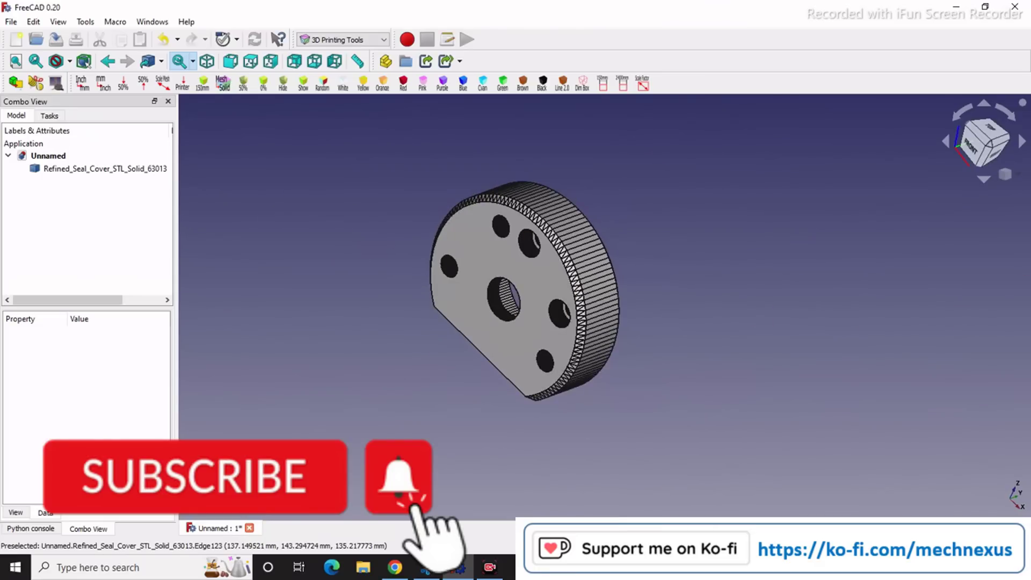
{"action": "left_click", "coordinate": [1004, 174]}
{"action": "left_click", "coordinate": [991, 217]}
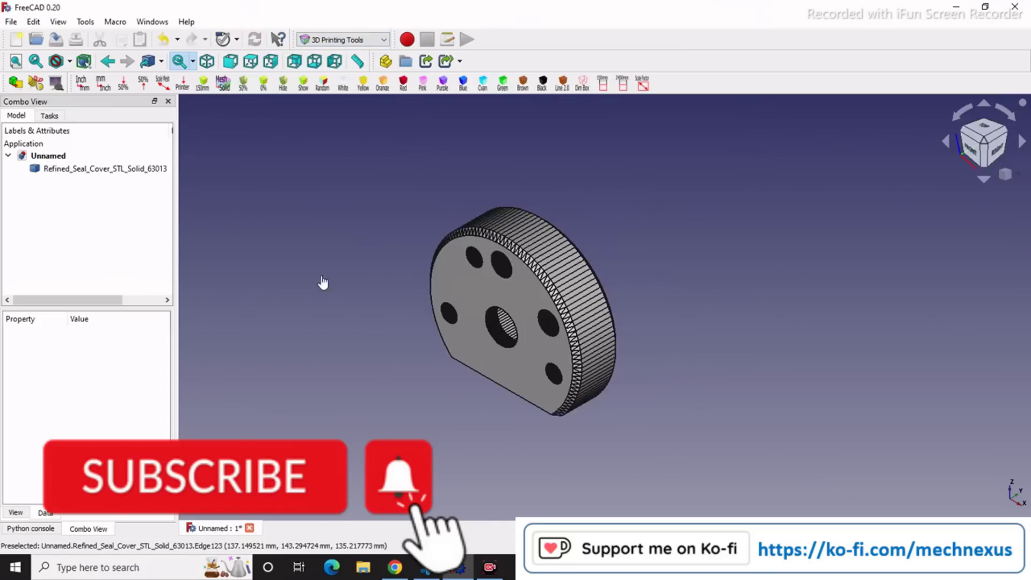
{"action": "scroll", "coordinate": [325, 284], "scroll_direction": "up", "scroll_amount": 2}
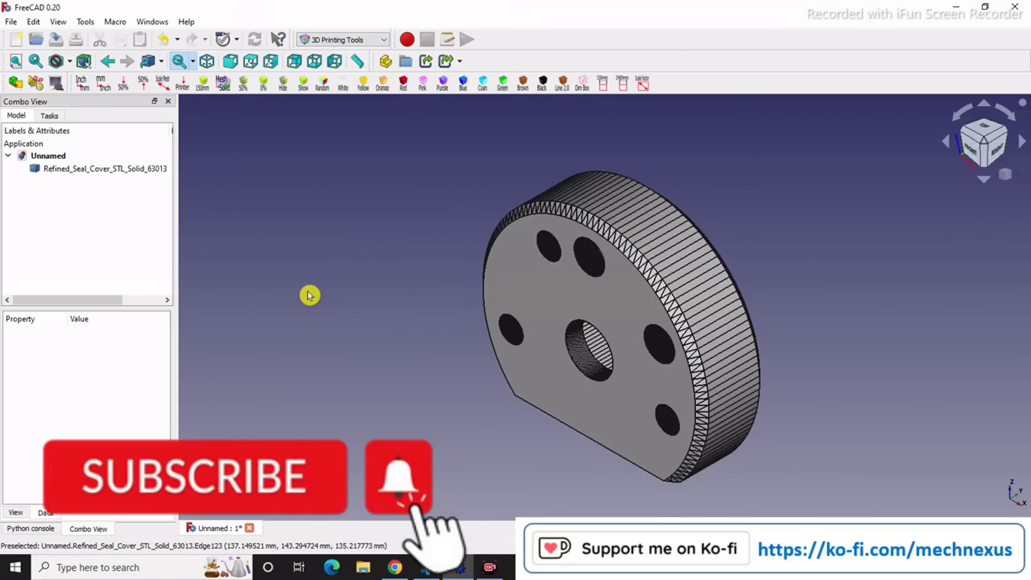